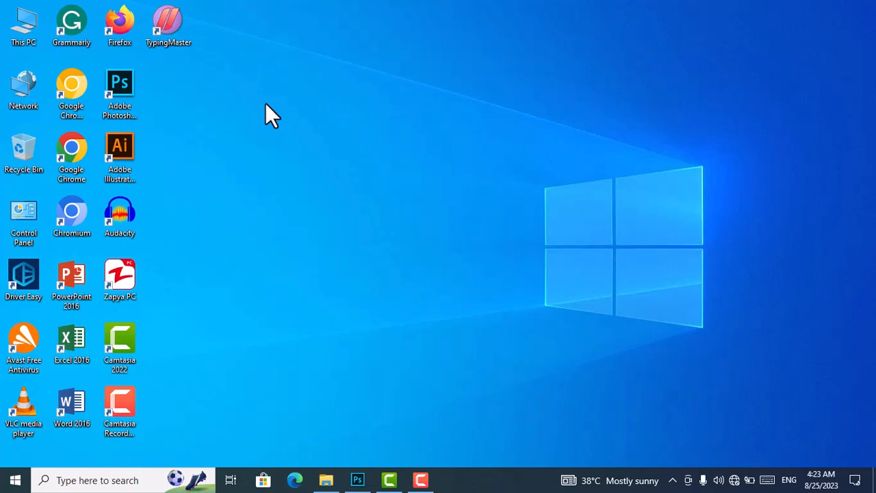
- Switch to Photoshop and add a first name as a new text layer on the blank canvas
left_click(352, 479)
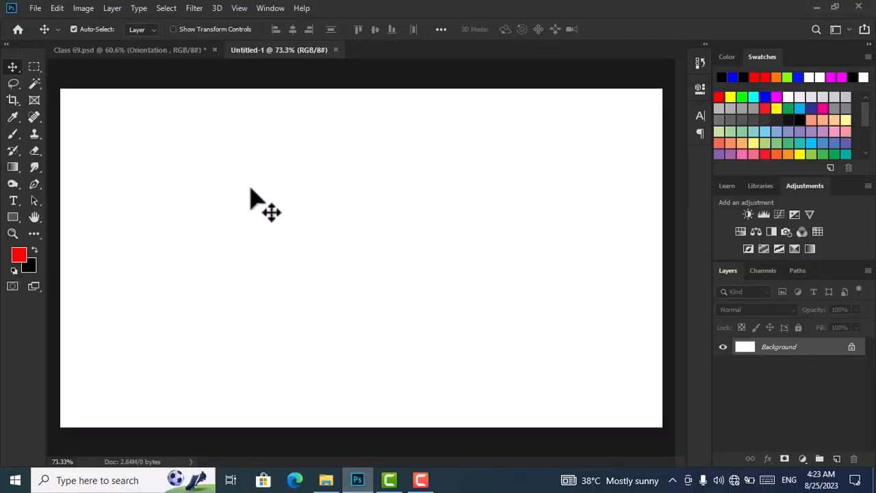
left_click(138, 8)
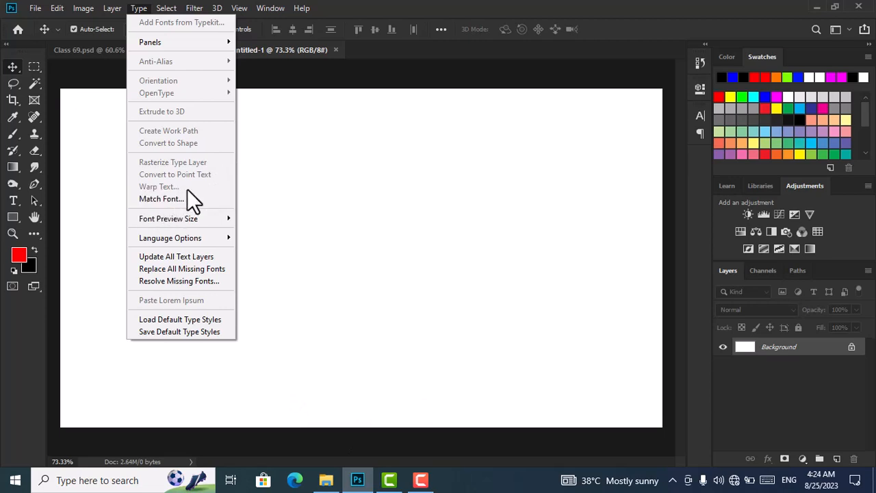
left_click(274, 197)
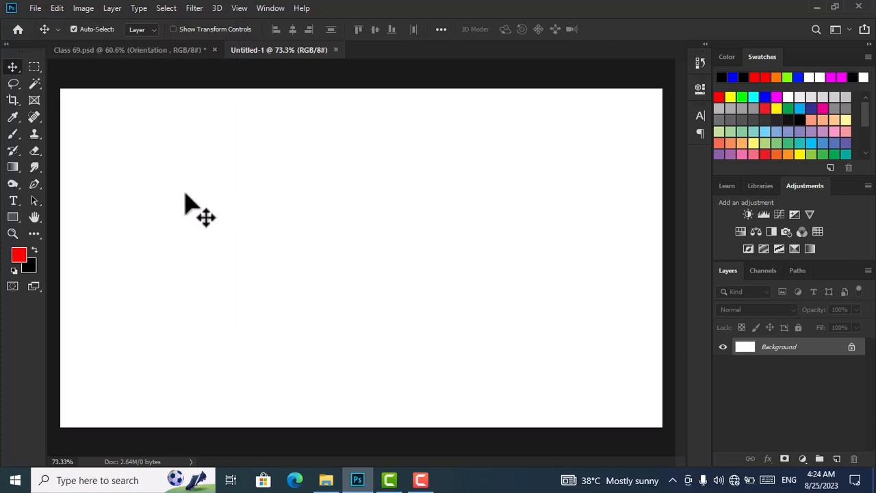
left_click(13, 202)
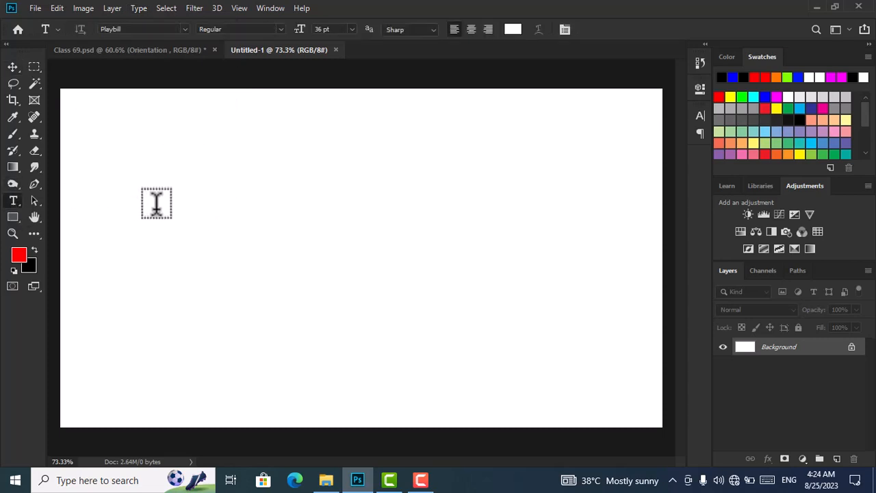
left_click(156, 203)
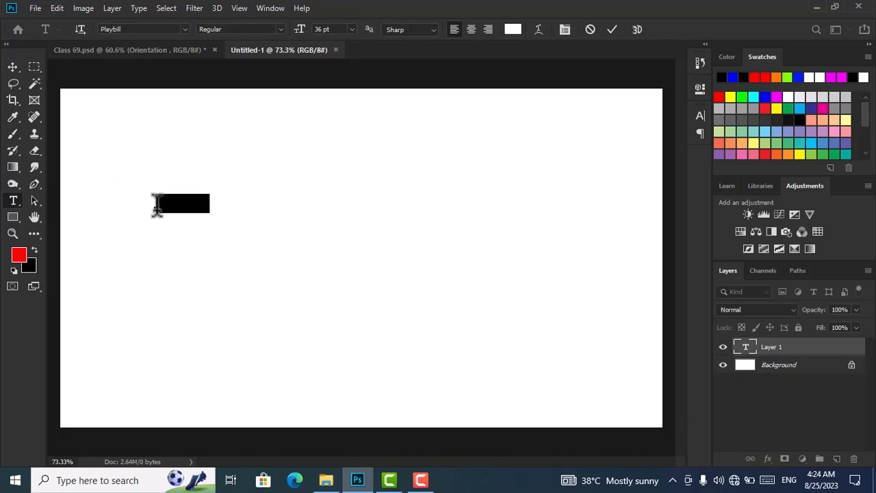
key("BackSpace")
type("____")
- Set the colour of the whole text to red, ff0000
key("ctrl+a")
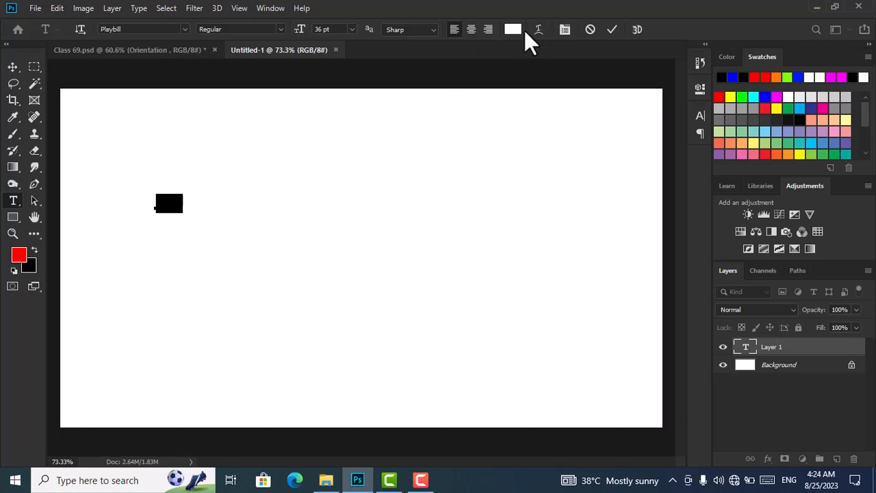
left_click(514, 29)
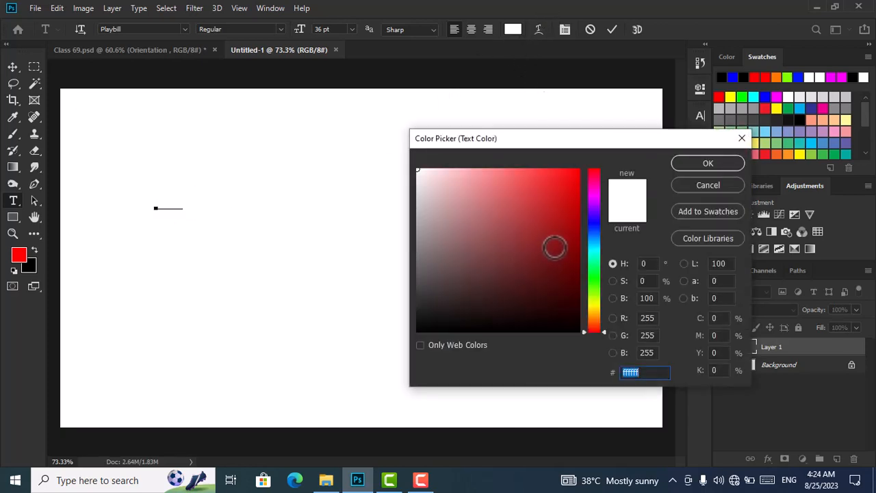
type("ff0000")
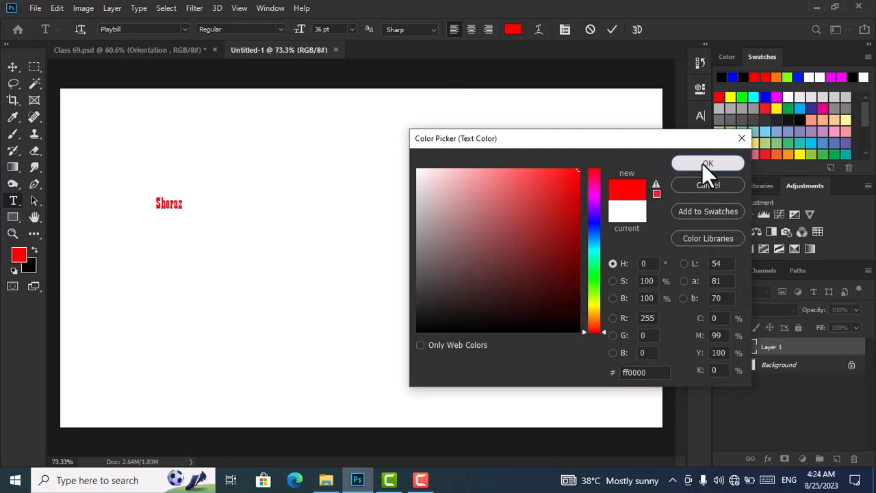
left_click(705, 165)
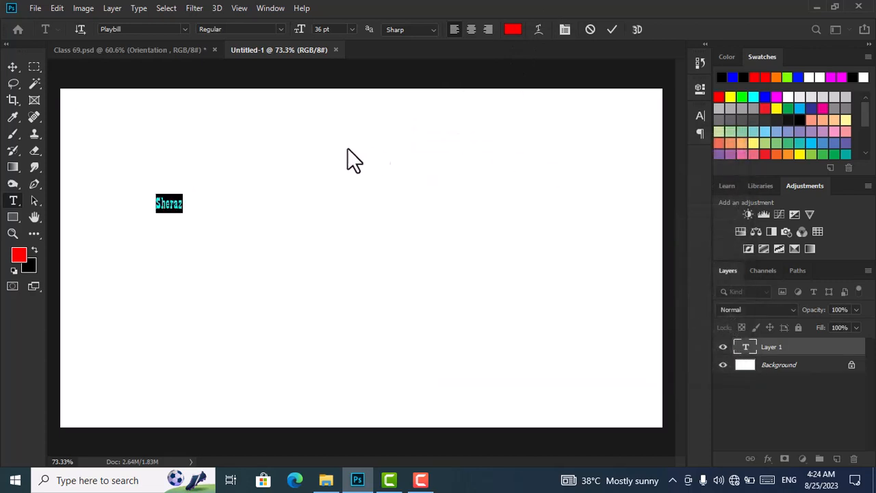
- Scale the text up proportionally to about 1370% with Free Transform and move it to the middle of the canvas
left_click(14, 66)
key("ctrl+t")
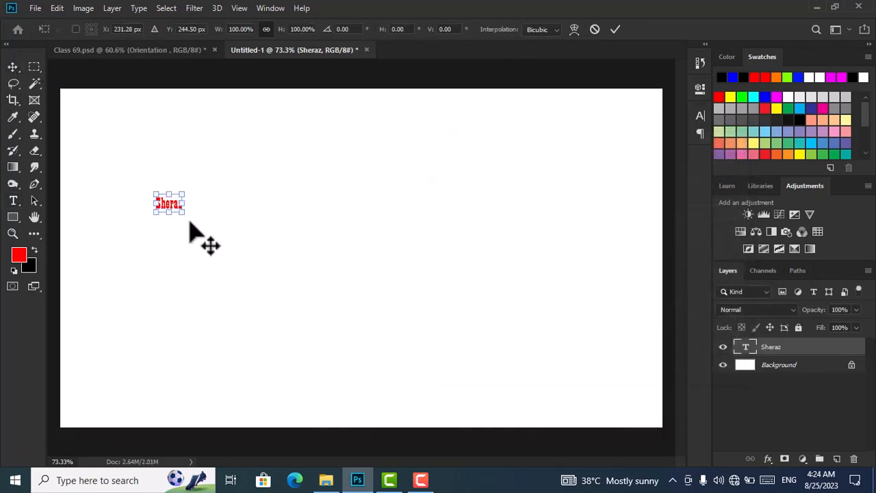
left_click_drag(184, 215, 584, 353)
left_click_drag(452, 309, 454, 244)
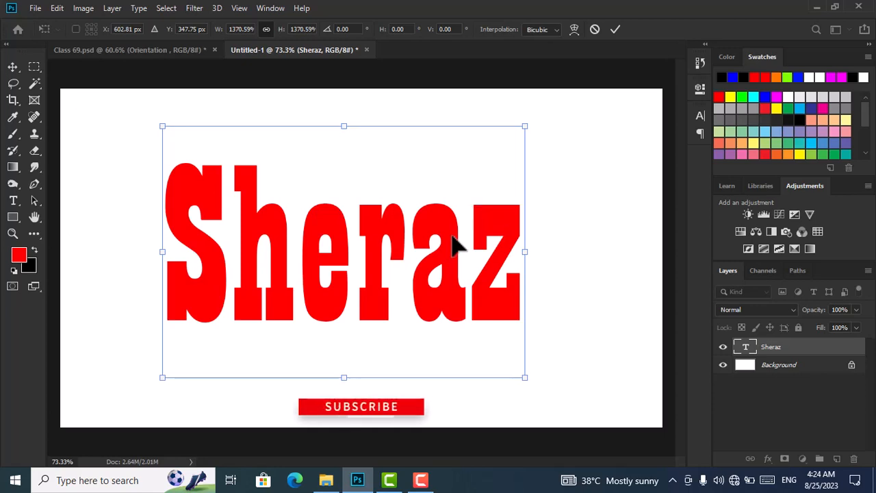
left_click(12, 66)
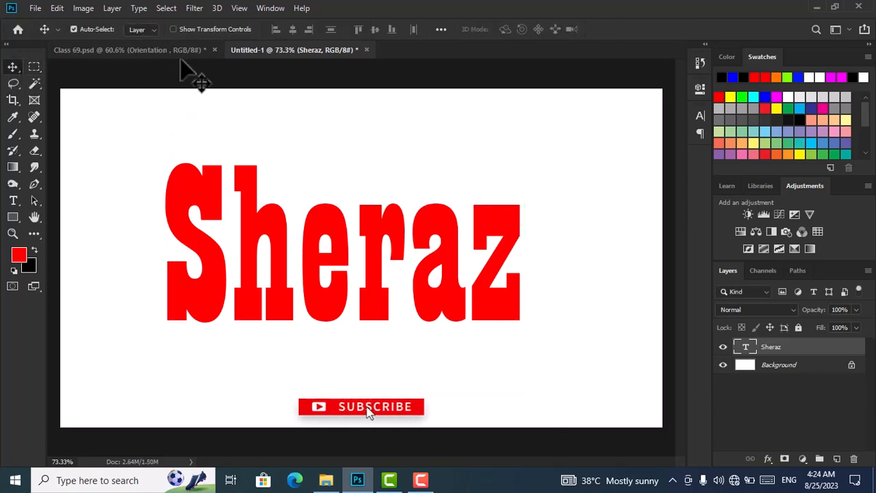
- Create a work path from the outlines of the red text
left_click(14, 201)
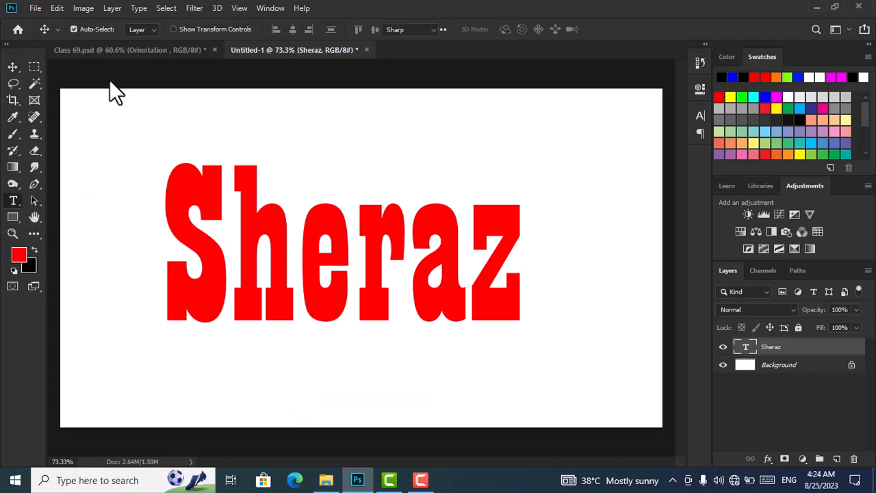
left_click(140, 9)
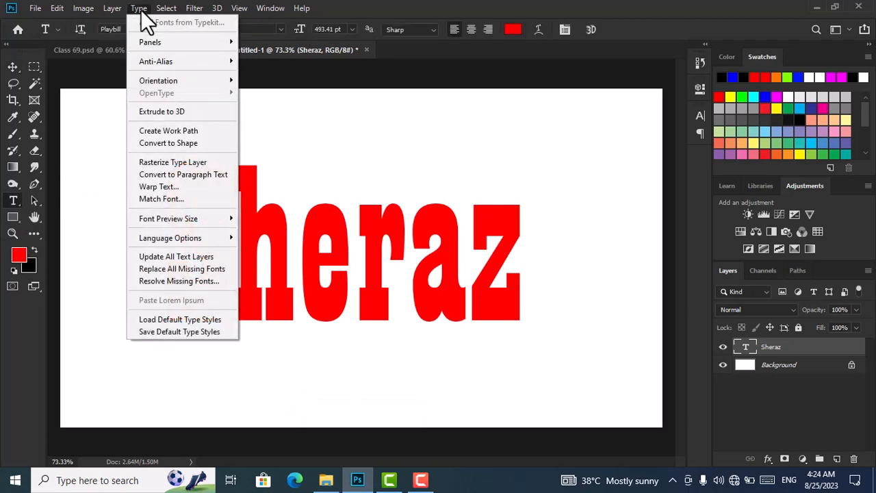
left_click(175, 132)
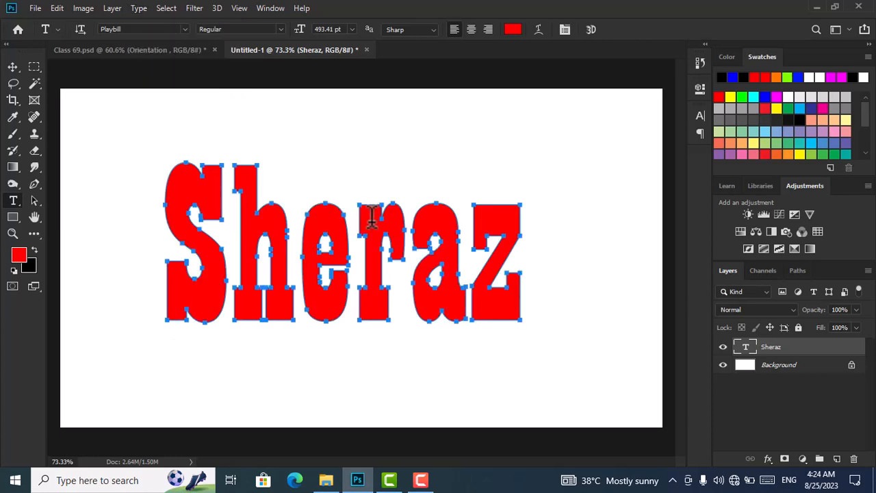
- Check whether the letters can still be edited as text with the work path in place
left_click(8, 72)
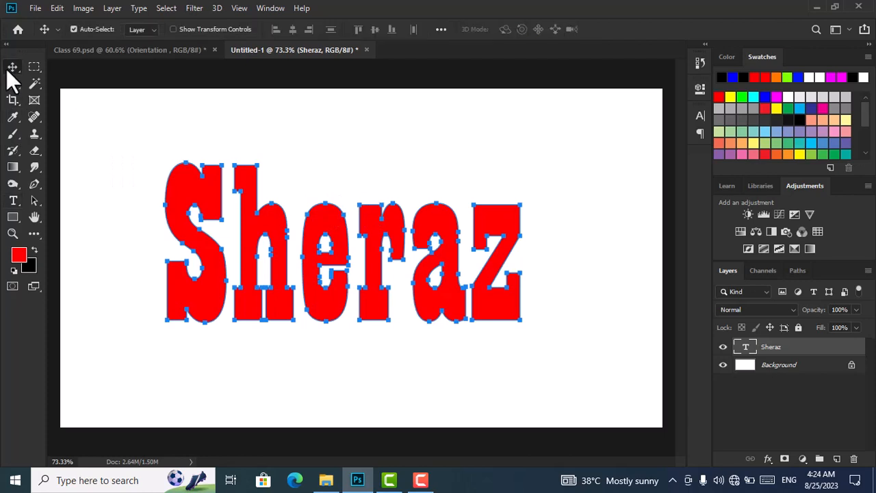
left_click(13, 201)
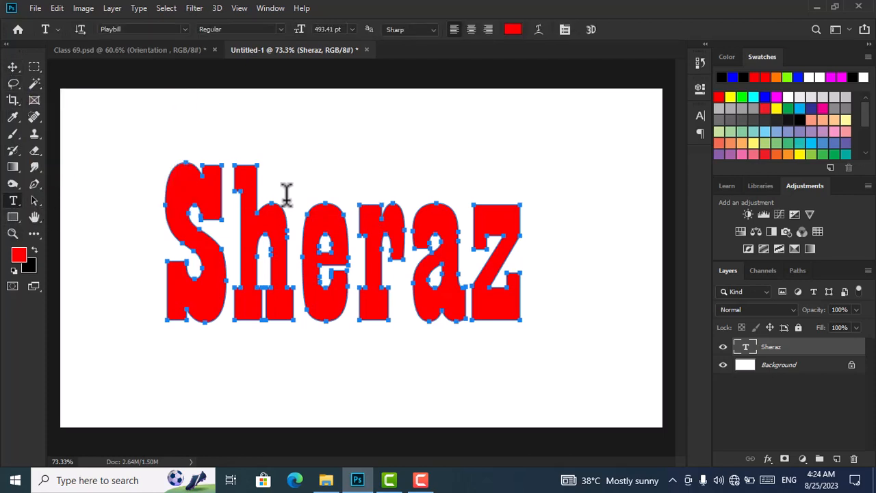
left_click(251, 155)
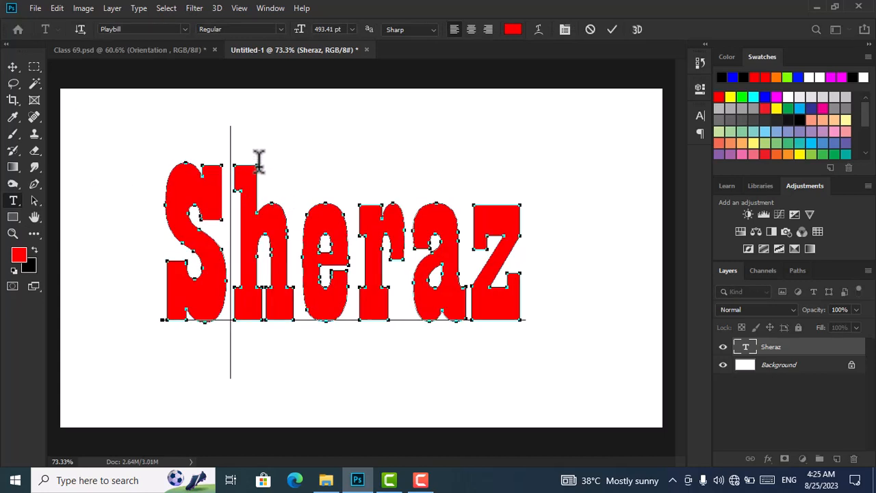
left_click(14, 69)
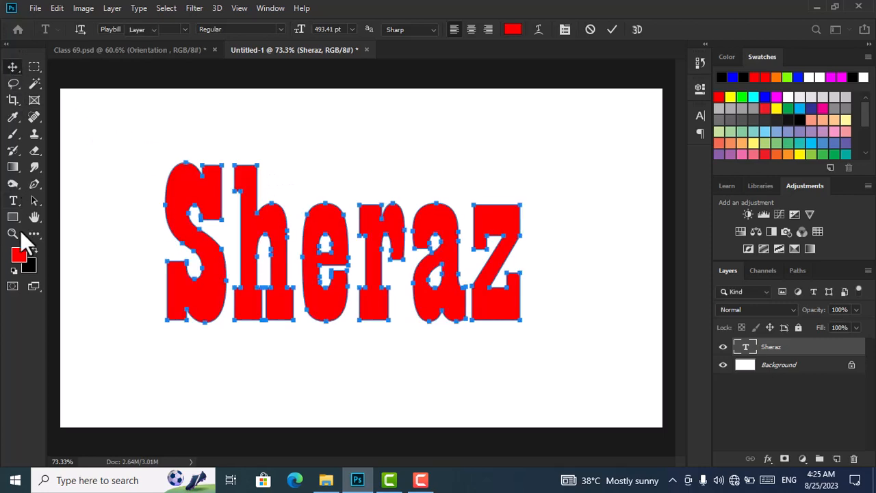
left_click(14, 201)
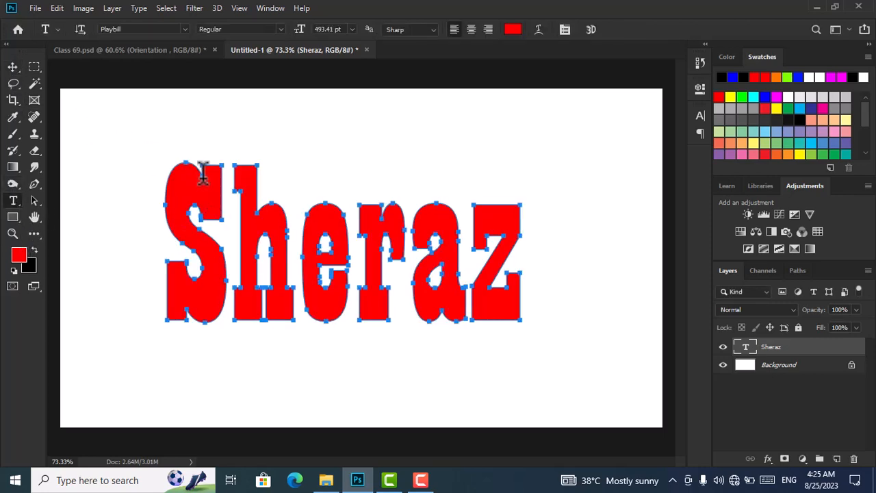
left_click(203, 173)
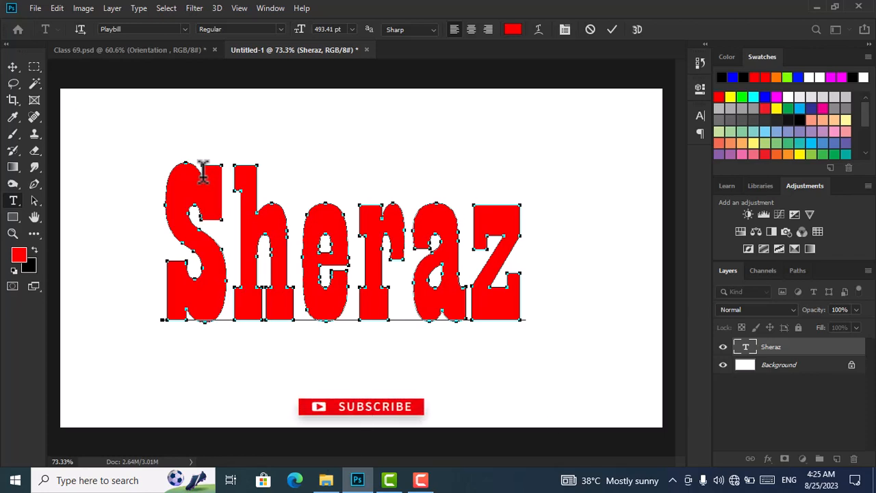
- Leave text editing, fill the text with the red foreground colour and clear the work path outline from view
left_click(16, 67)
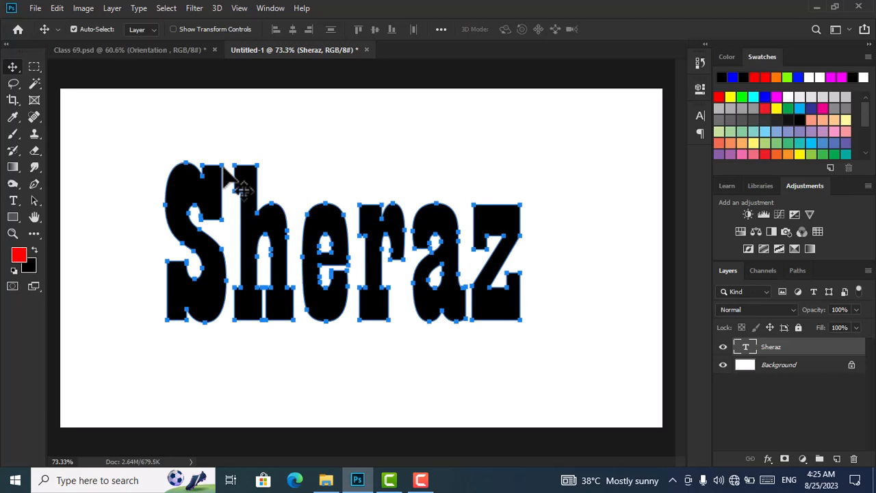
key("alt+BackSpace")
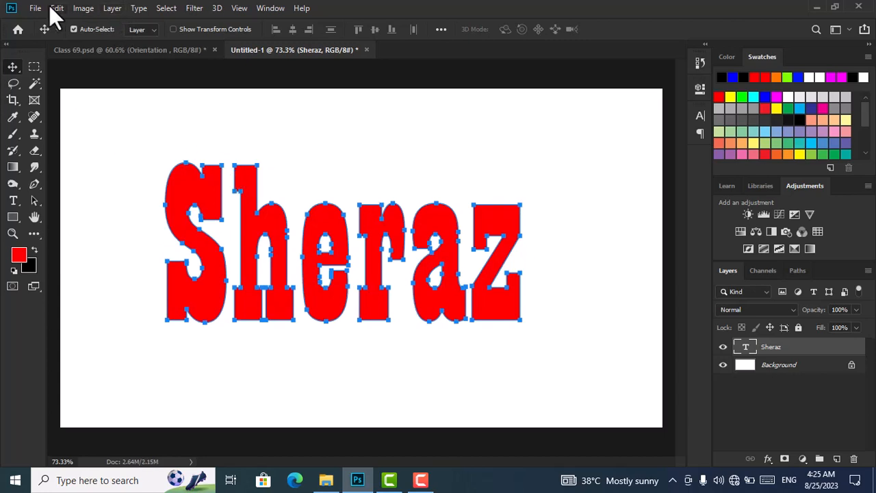
key("ctrl")
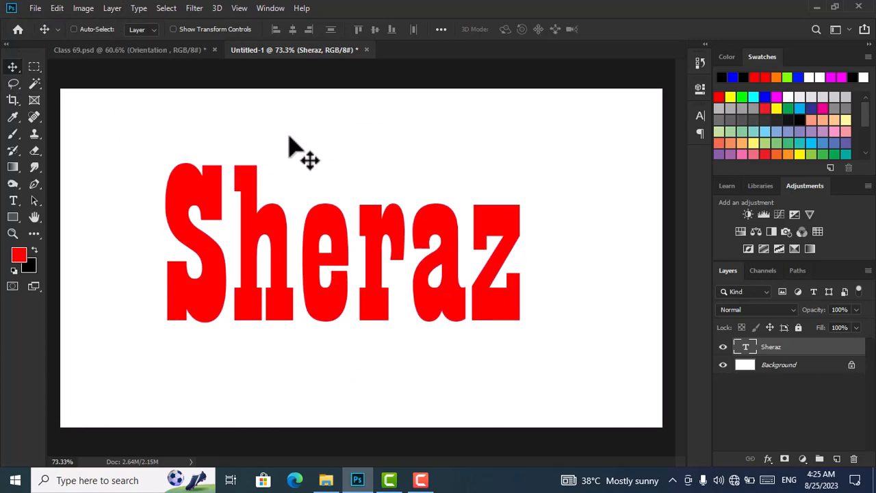
- Convert the text layer to a shape and move it slightly up and to the right on the canvas
left_click(113, 8)
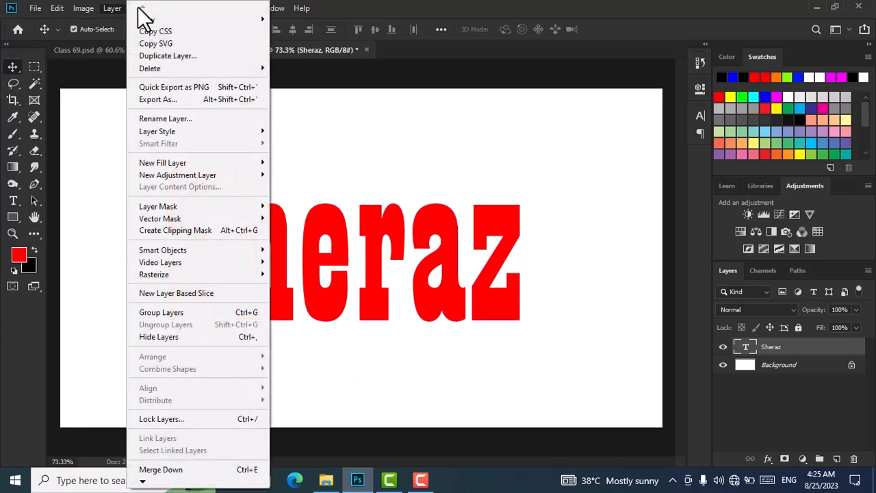
mouse_move(140, 10)
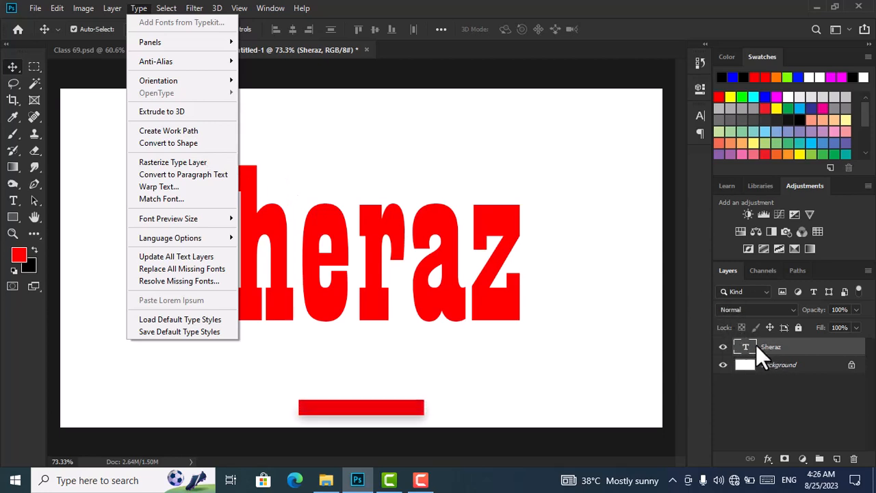
left_click(202, 142)
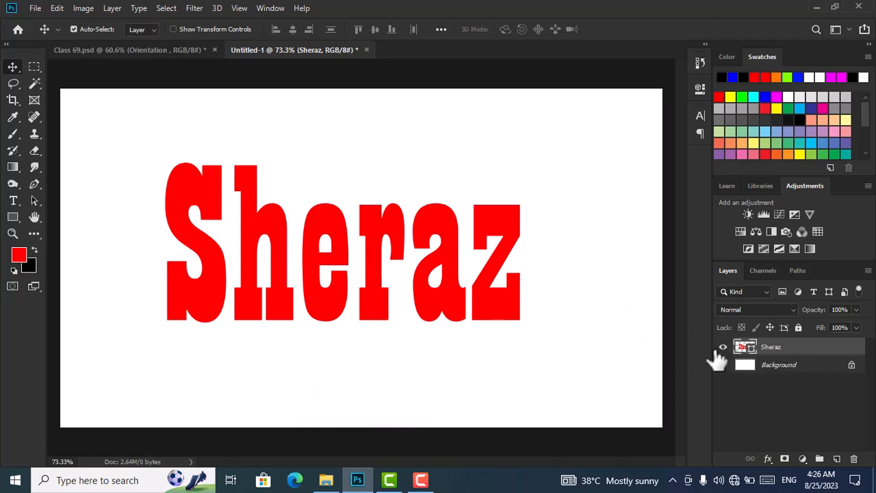
left_click_drag(501, 303, 511, 283)
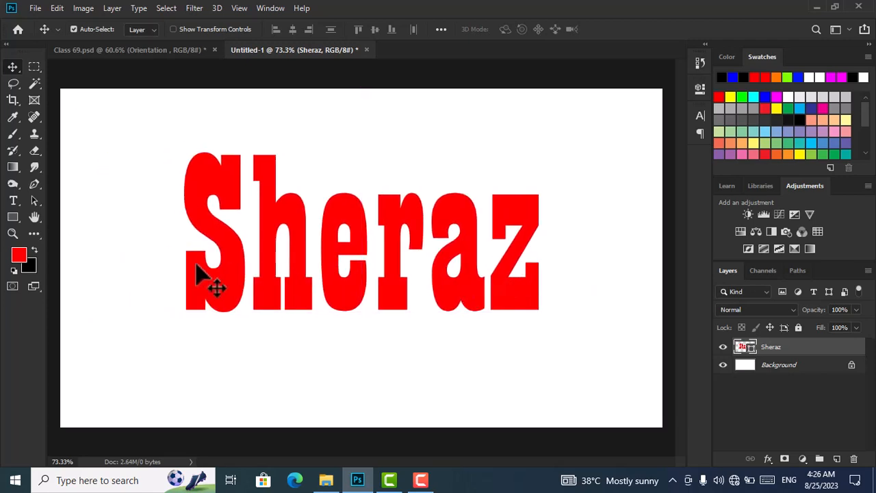
- Undo the move and the conversion of the text to a shape
left_click(9, 198)
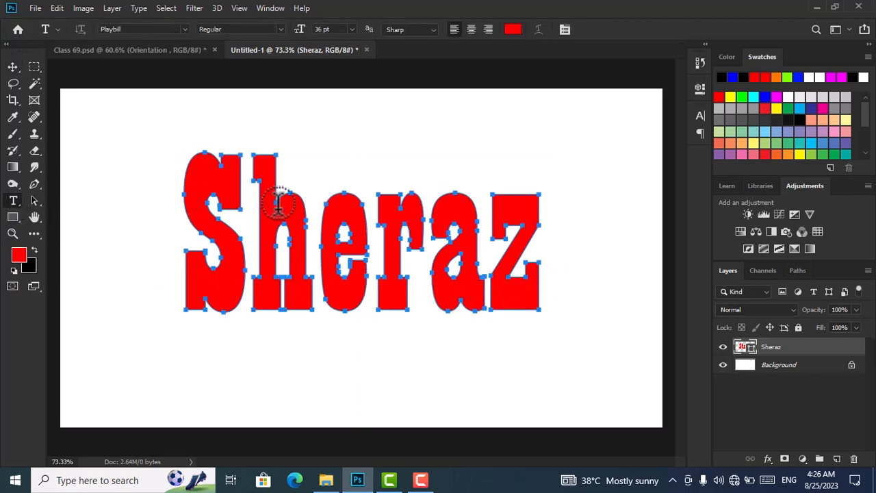
key("ctrl+z")
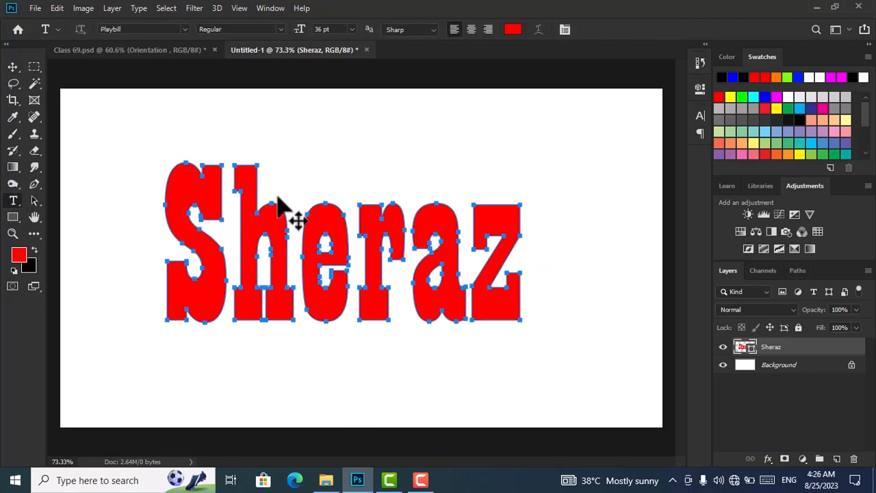
key("ctrl+z")
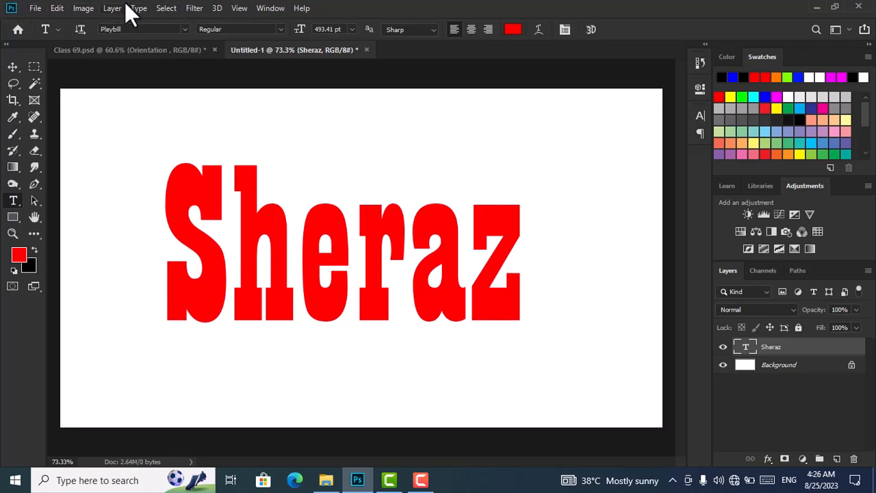
- Rasterize the text layer and review which type commands are available for it
left_click(141, 8)
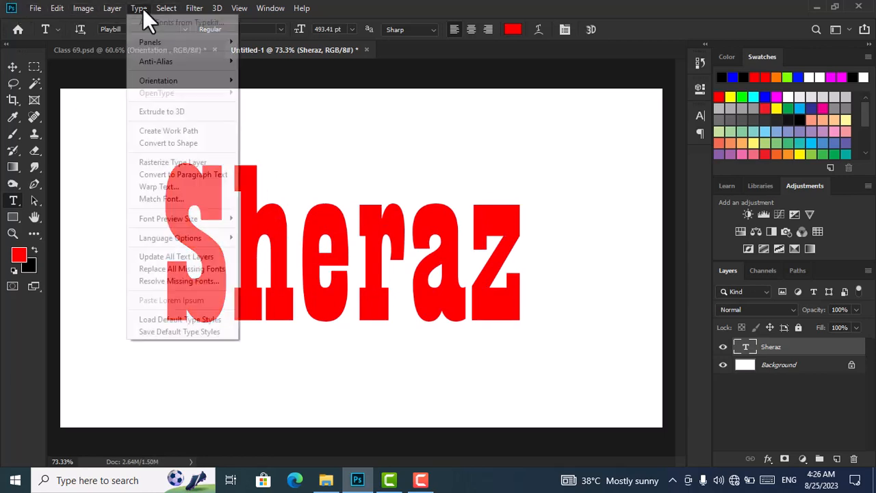
left_click(205, 162)
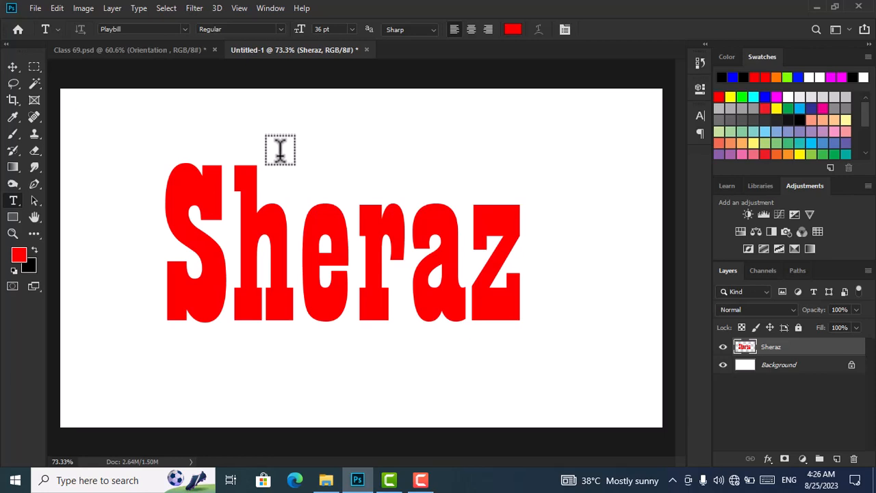
left_click(17, 67)
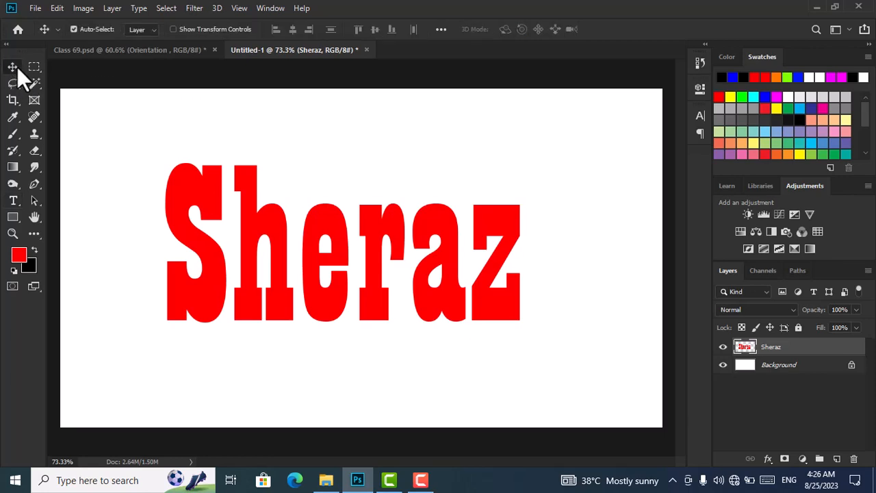
left_click(146, 11)
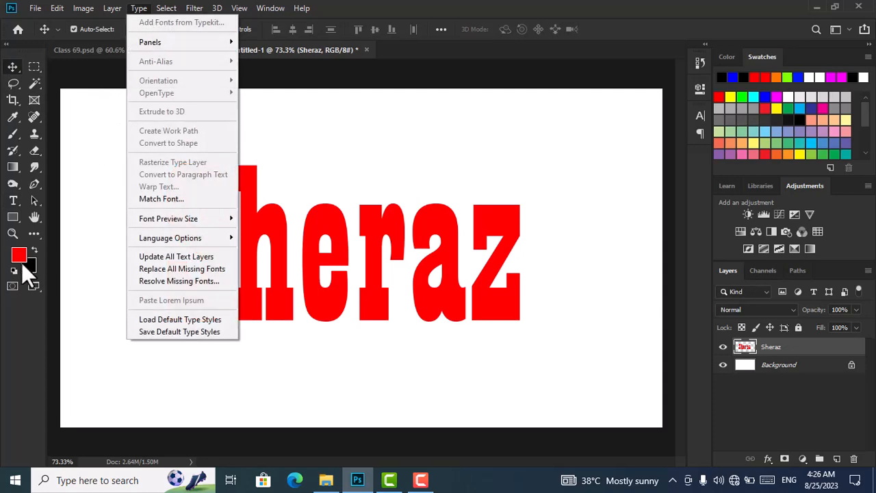
- Switch to the Type tool and check which type commands are available for the rasterized text layer
left_click(28, 213)
left_click(13, 201)
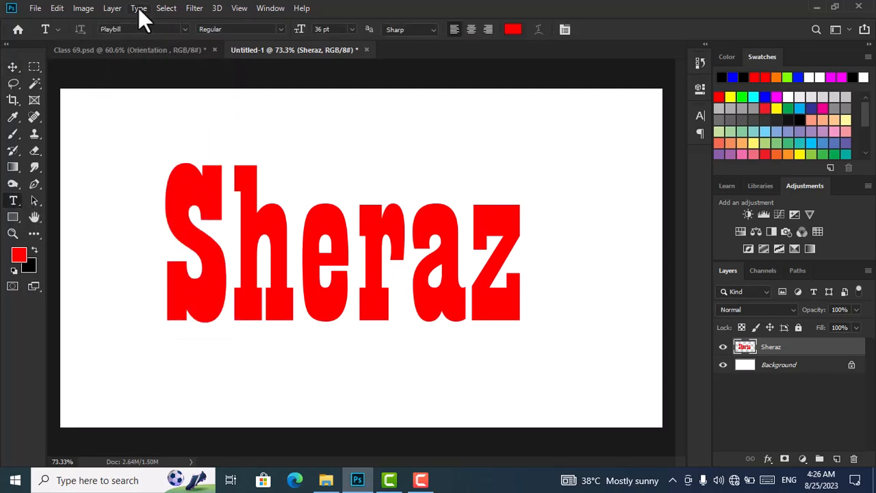
left_click(140, 8)
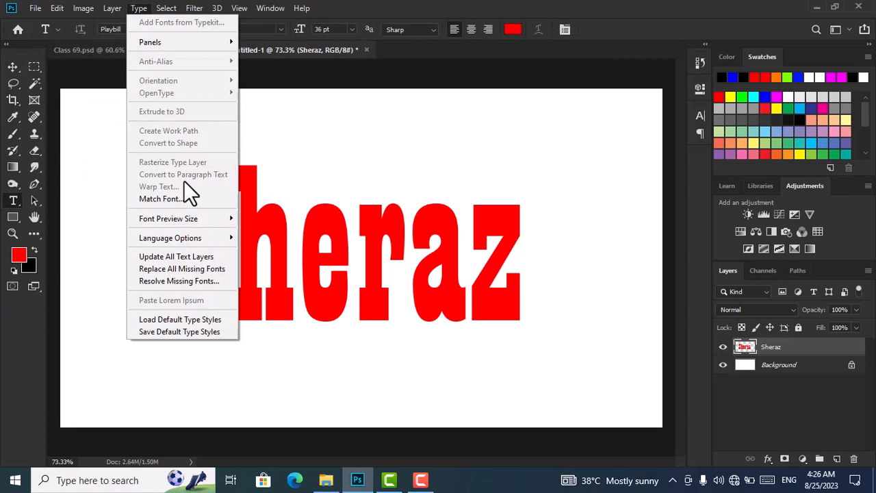
left_click(342, 157)
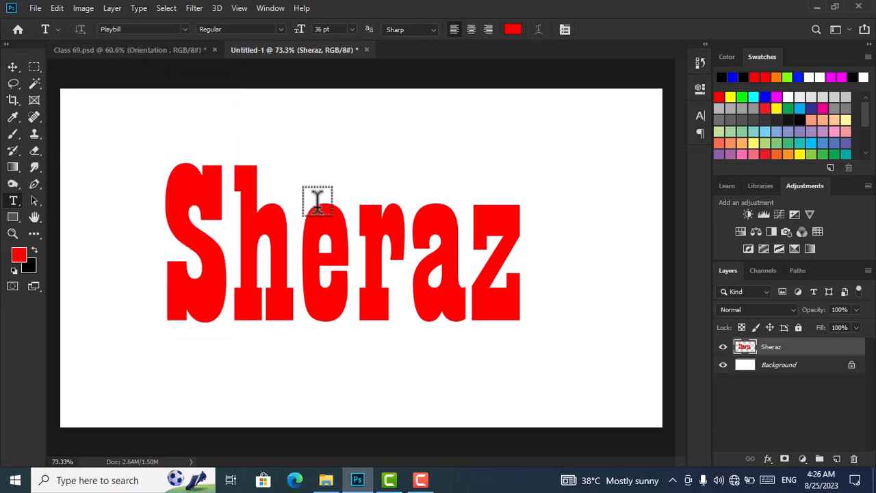
- Place placeholder point text over the rasterized lettering twice, deleting the new text layer each time
left_click(352, 214)
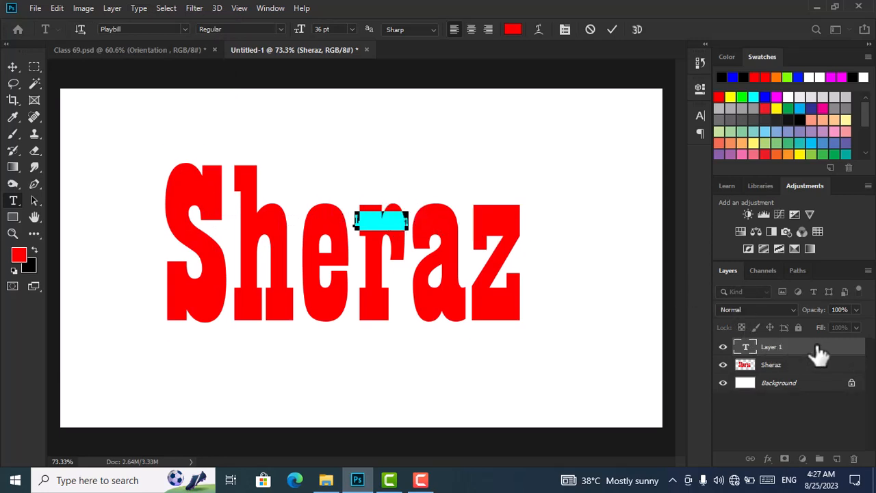
left_click_drag(817, 354, 852, 449)
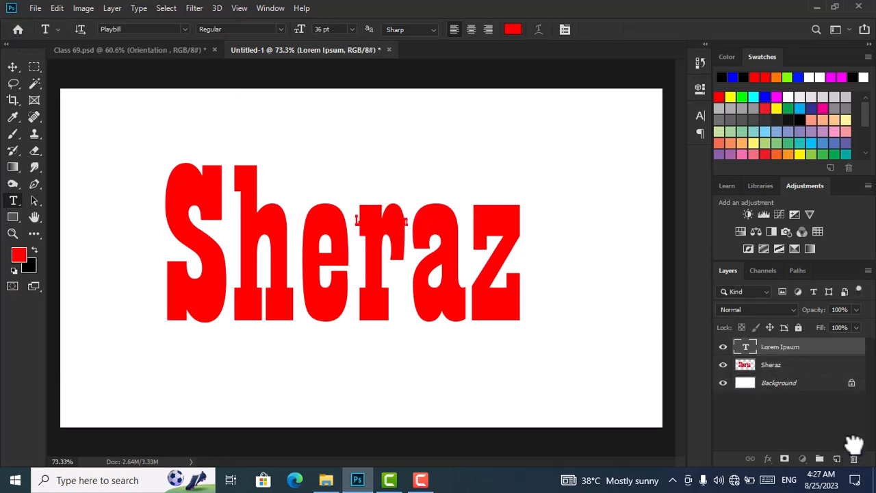
left_click_drag(859, 413, 853, 458)
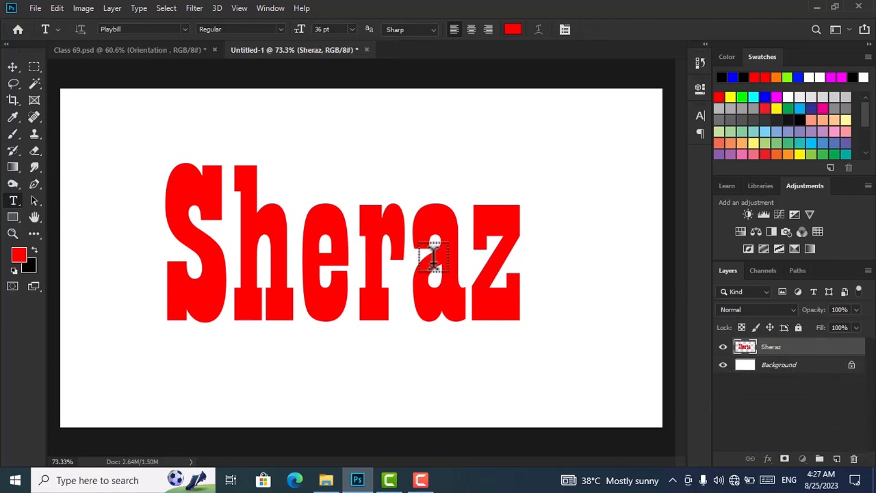
left_click(315, 226)
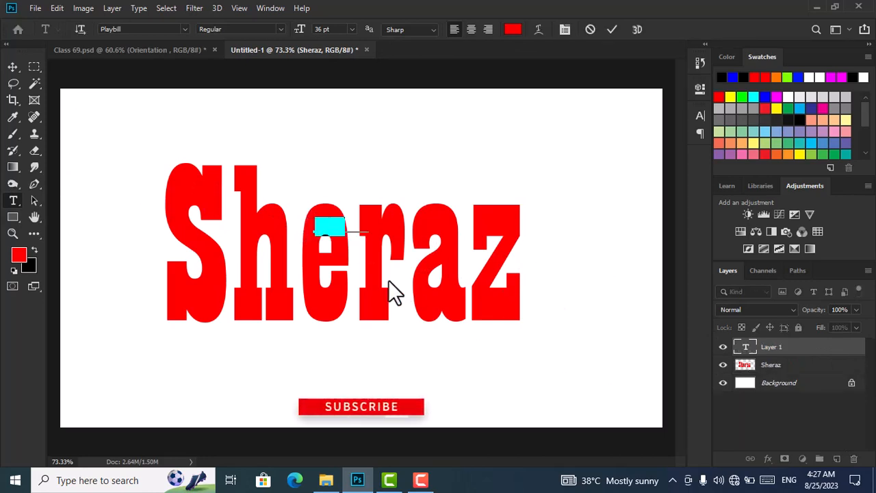
left_click_drag(843, 350, 853, 459)
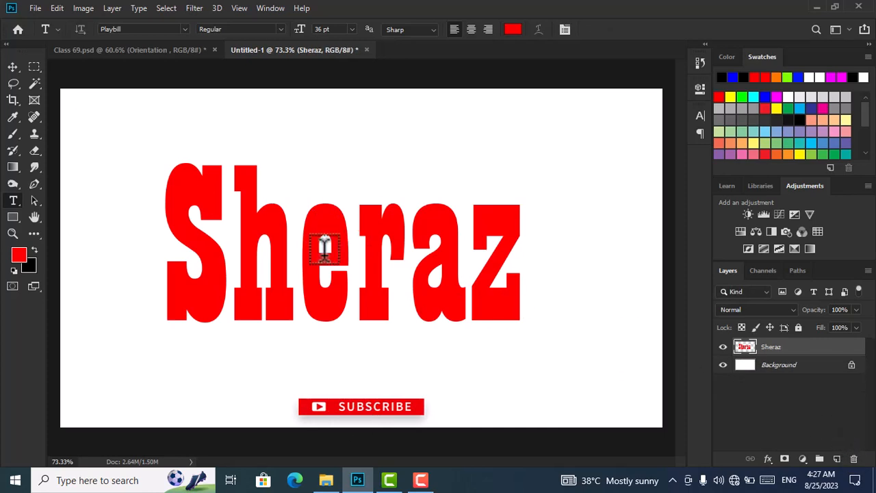
- Check the paragraph text conversion command for the rasterized text layer and delete that layer
left_click(137, 9)
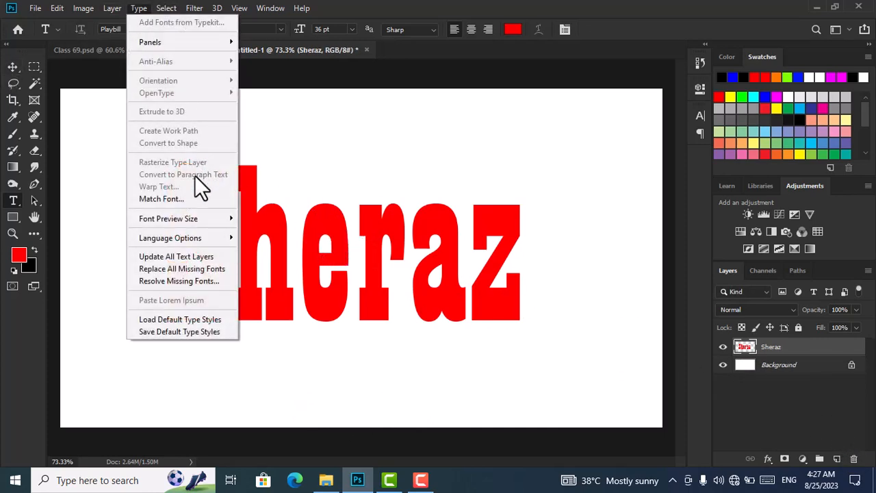
left_click(352, 164)
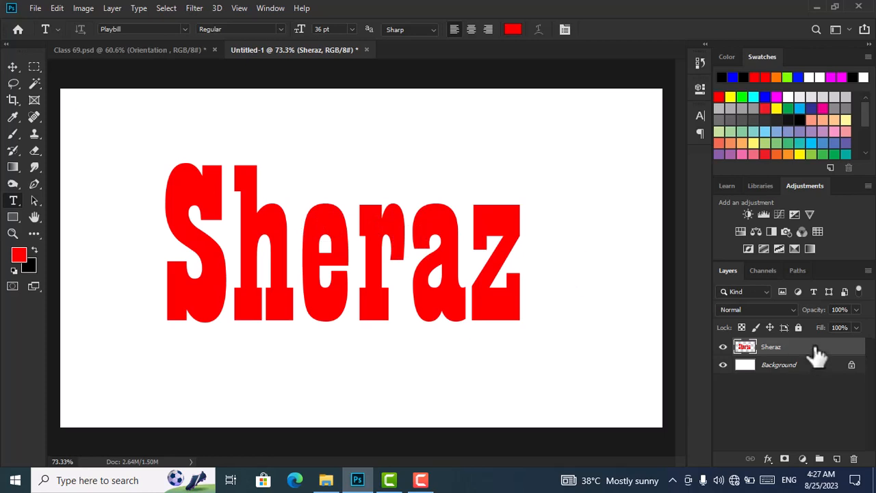
left_click_drag(837, 356, 853, 458)
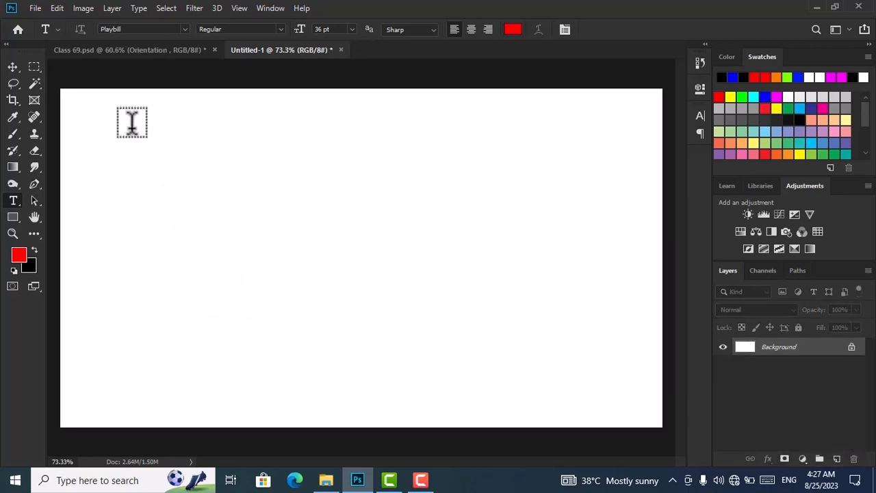
- Draw a paragraph text box across most of the canvas and replace its placeholder text with random characters beginning "sjfsgewiufa,cn;f"
left_click_drag(132, 128, 565, 380)
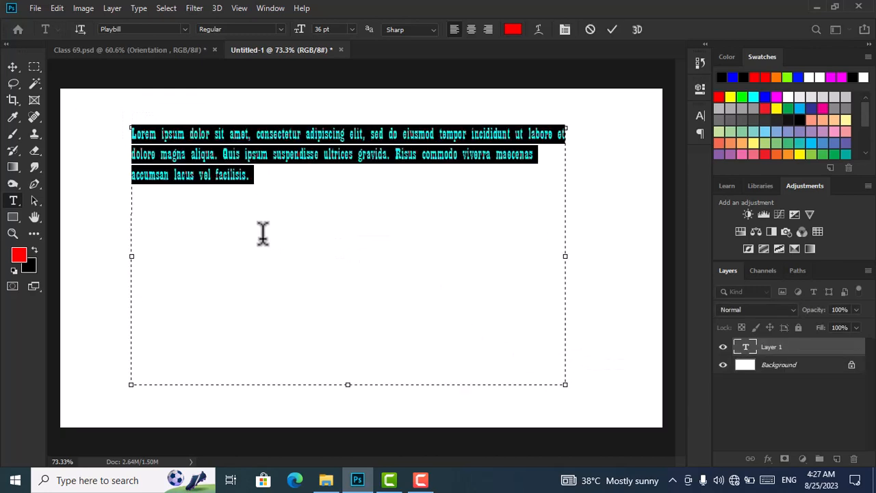
left_click(287, 180)
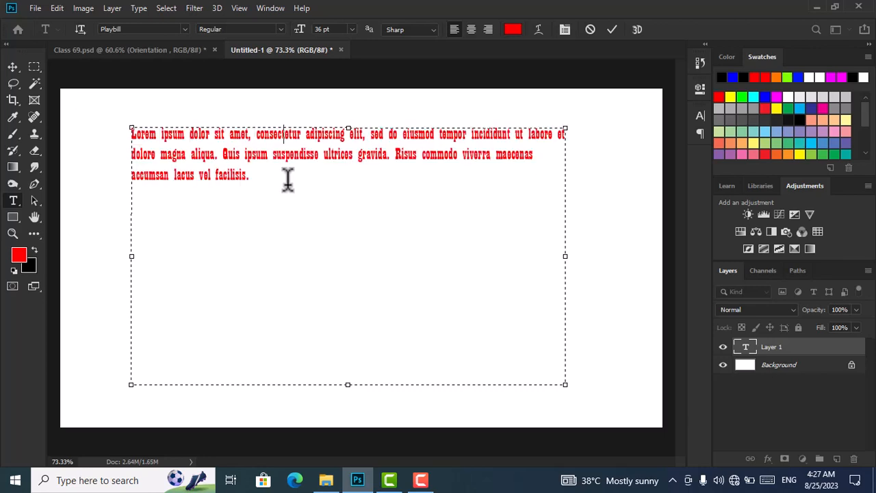
key("ctrl+a")
type("sjfsgewiufa,cn;f  k,g c kged/, .rkgh")
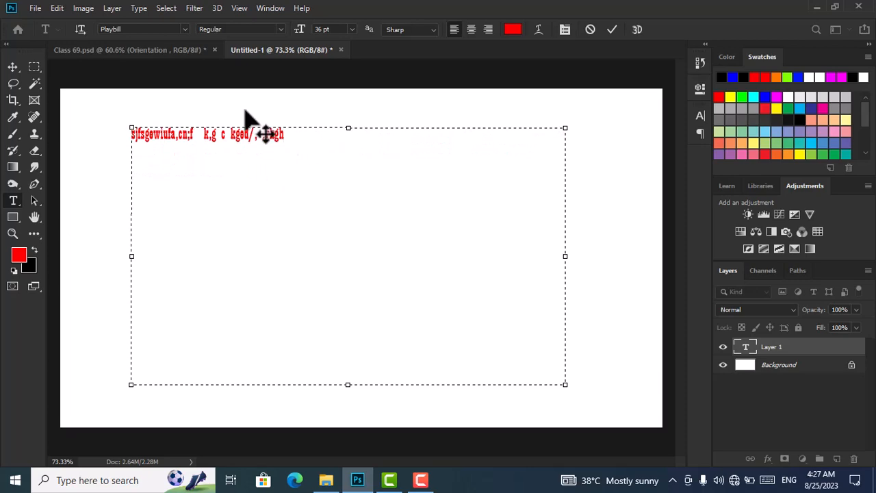
- Undo the random text entry, leave text editing and delete the paragraph text layer
key("ctrl+z")
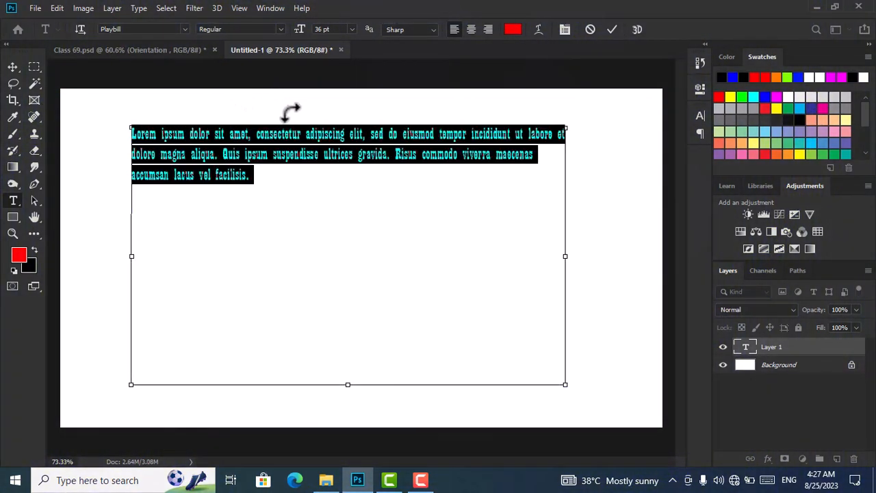
left_click(19, 67)
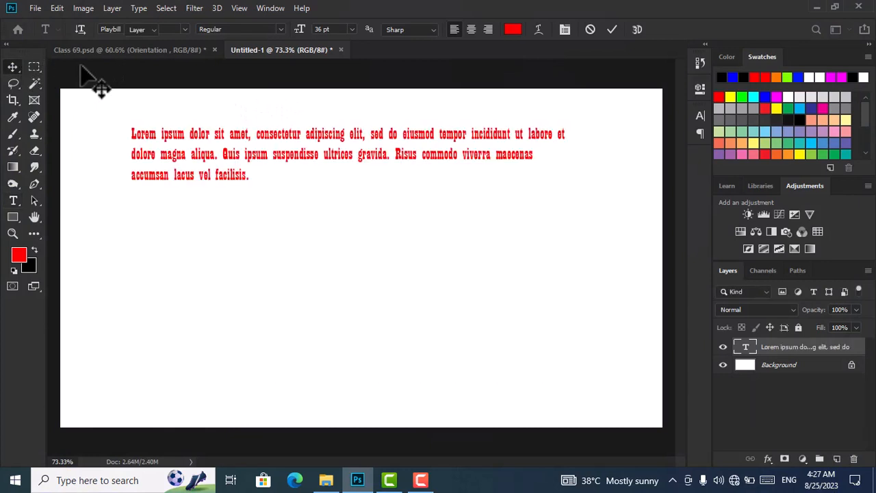
key("Delete")
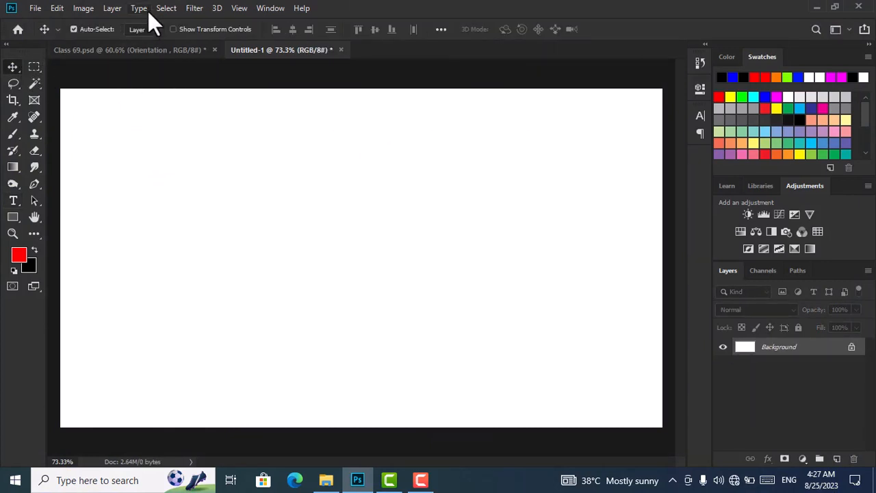
- Add point text with the person's first name near the middle of the blank canvas and finish text editing
left_click(149, 8)
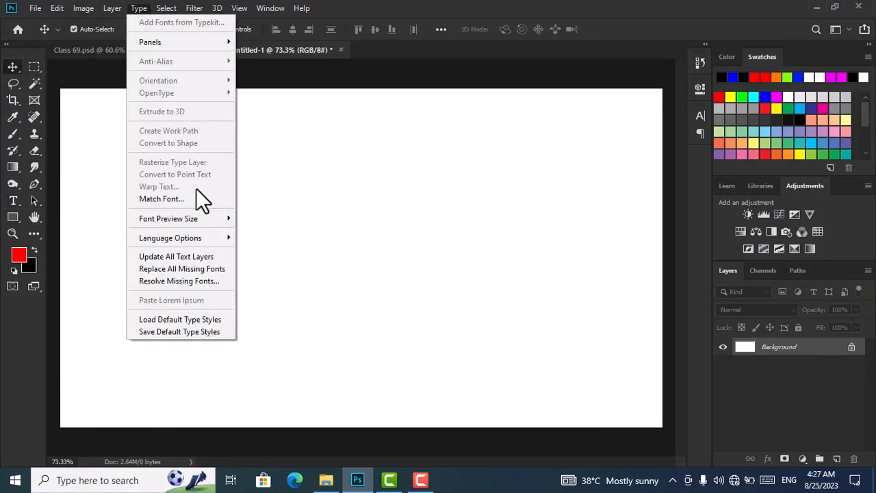
left_click(239, 190)
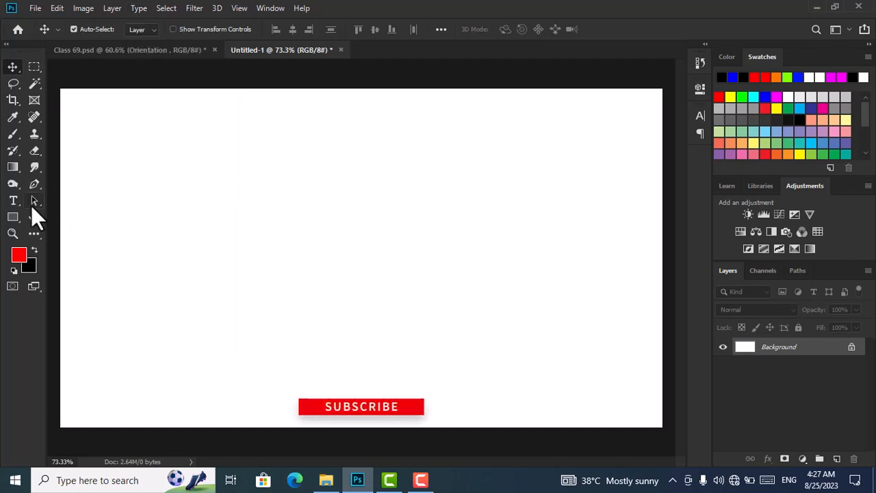
left_click(12, 201)
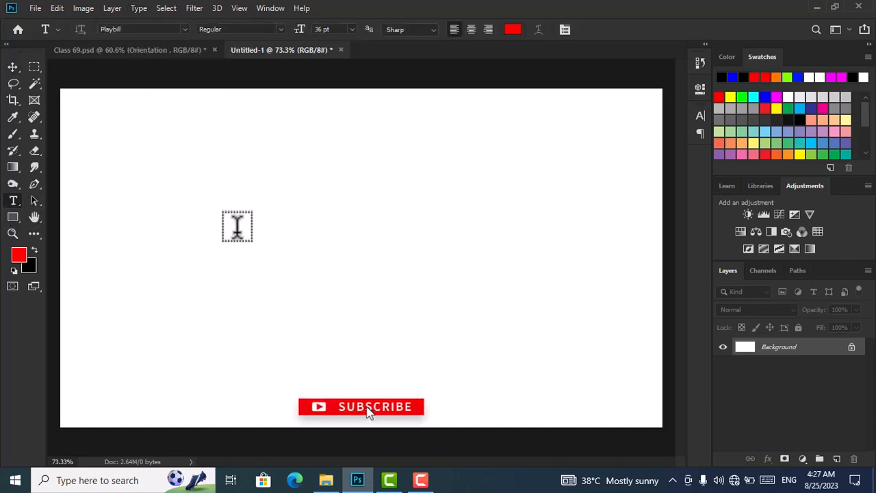
left_click(236, 227)
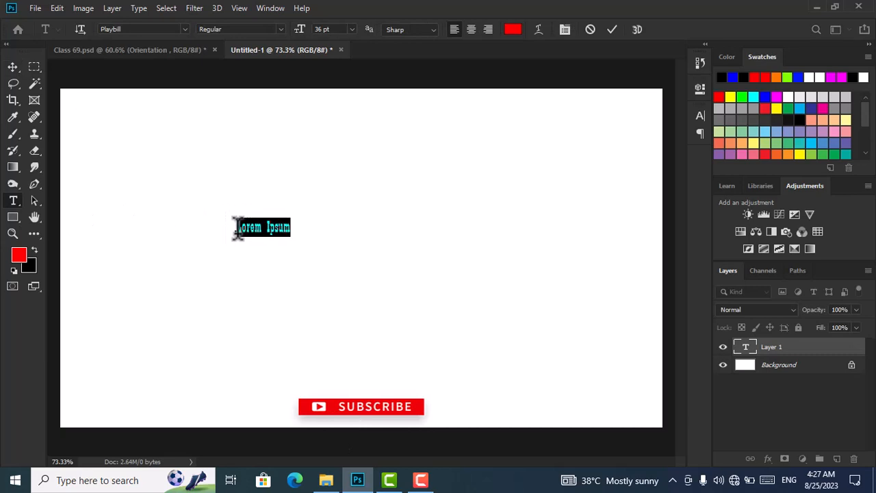
type("Sheraz")
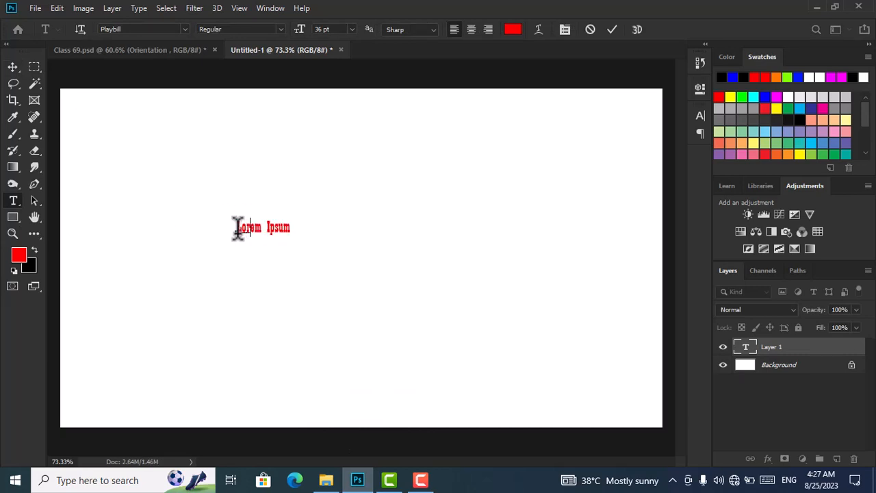
left_click(11, 69)
- Scale the text layer proportionally to about 1251%, move it to the middle of the canvas and commit the transform
key("ctrl+t")
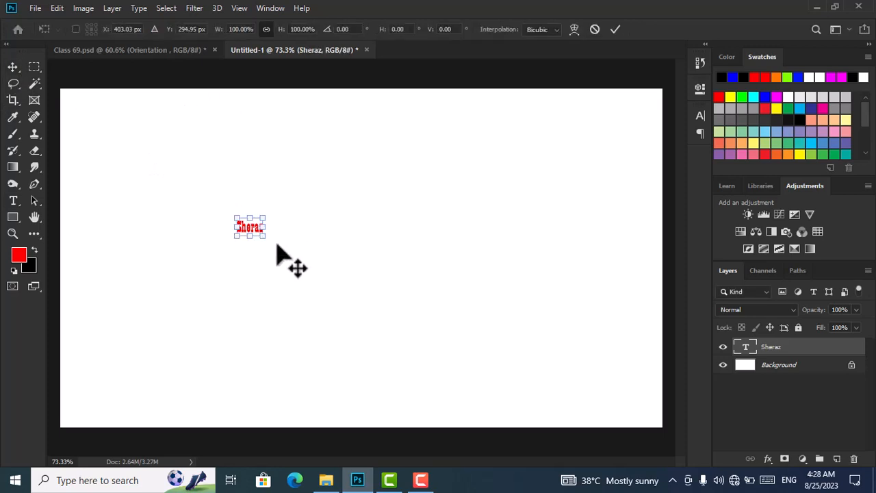
left_click_drag(270, 225, 567, 121)
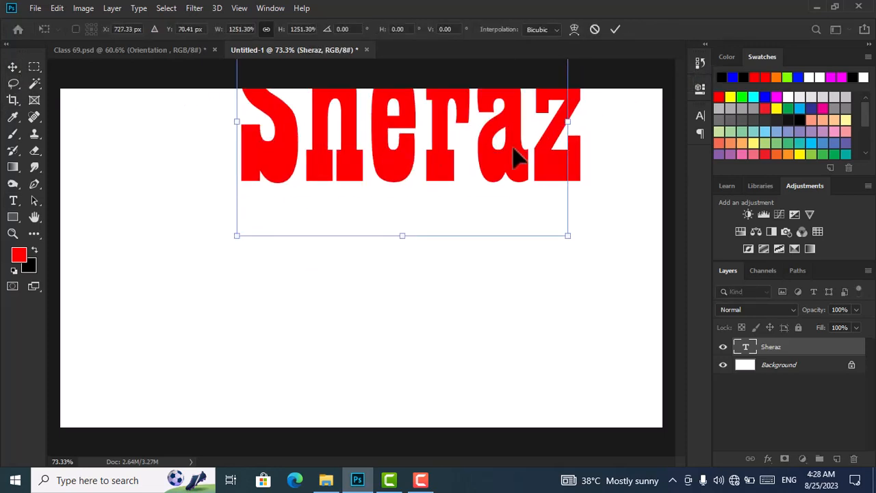
left_click_drag(433, 179, 386, 305)
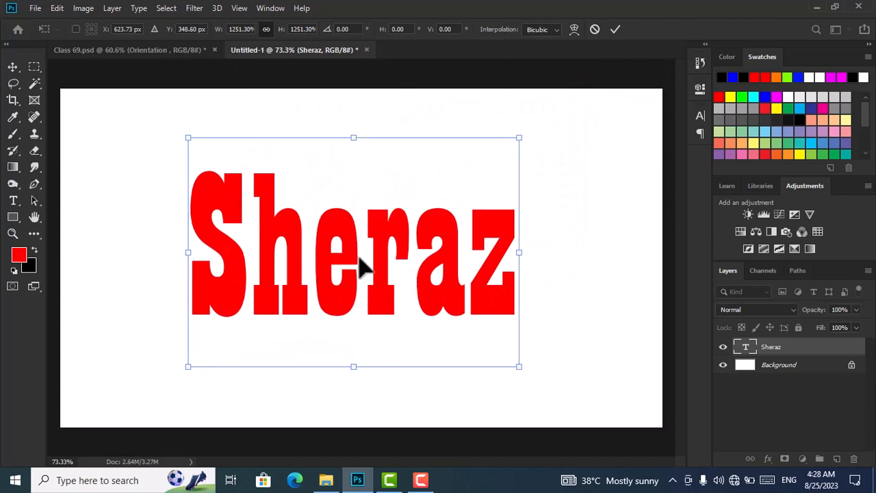
left_click(12, 67)
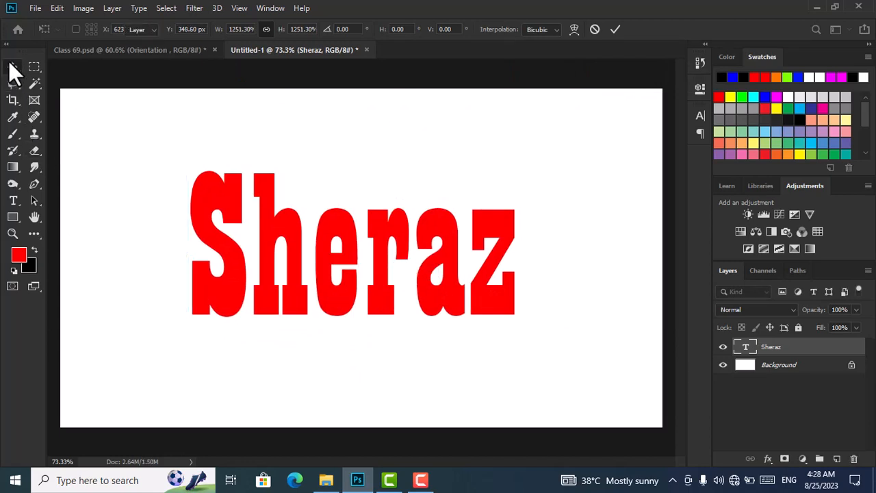
- Open Warp Text for the text layer, keep the lettering in view and choose the Arc style
left_click(140, 9)
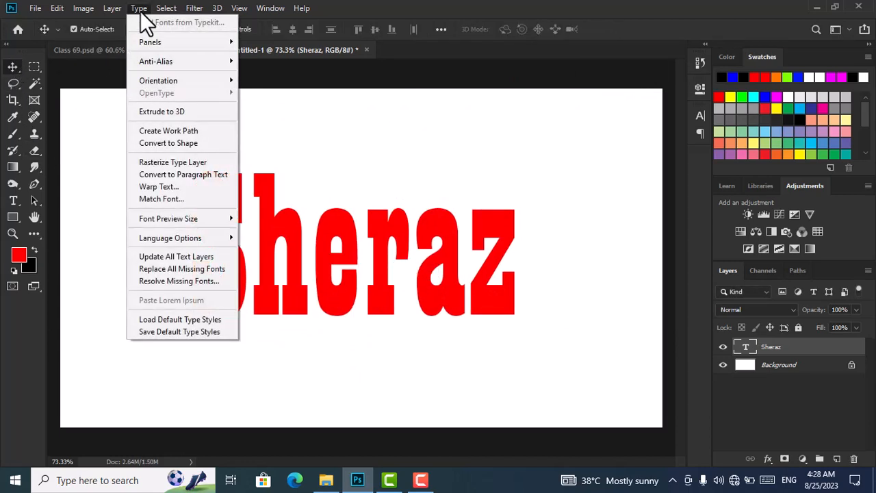
left_click(200, 186)
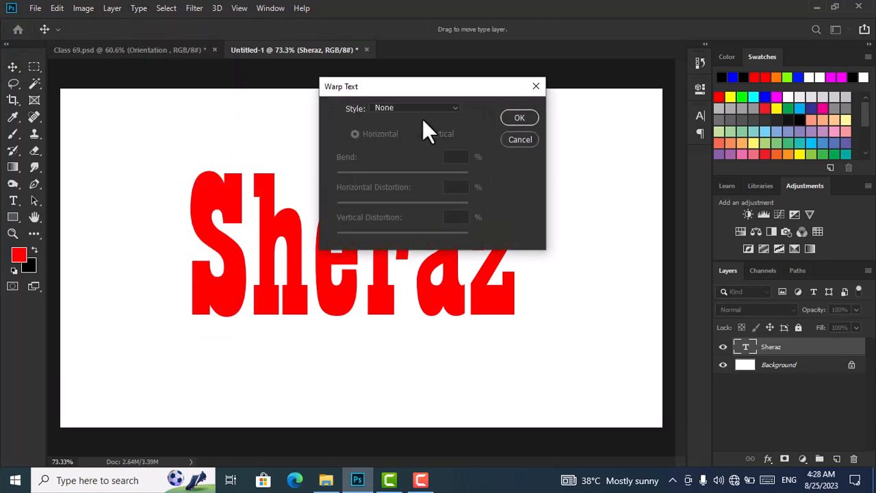
left_click_drag(431, 91, 632, 66)
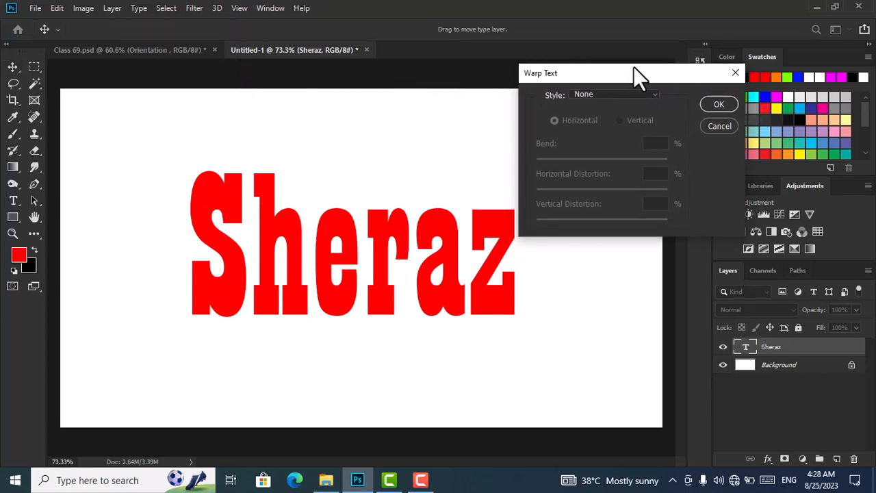
left_click(634, 94)
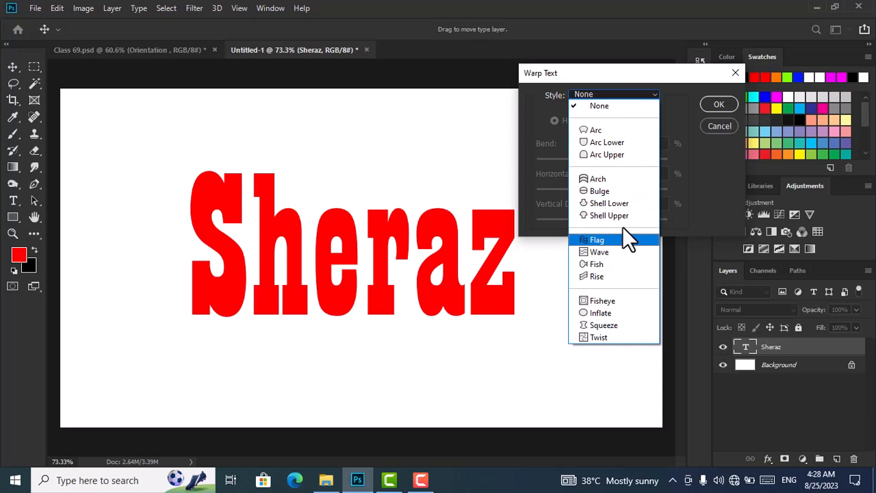
left_click(597, 132)
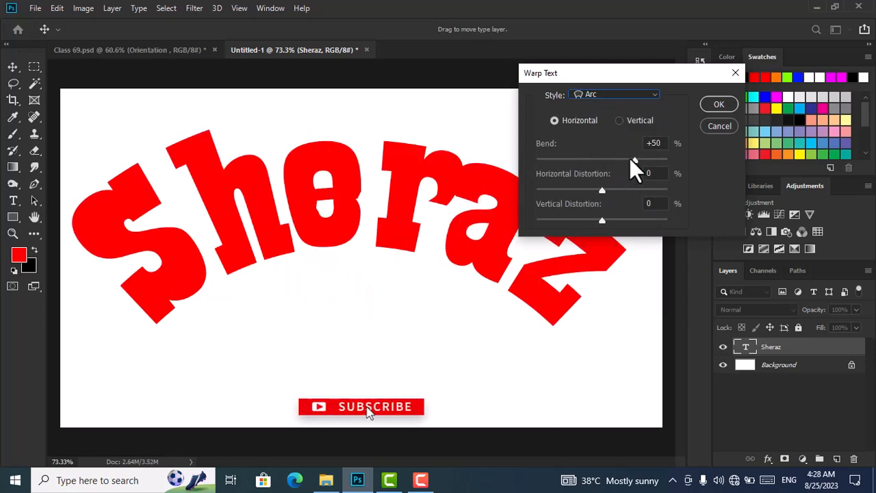
- Set the warp's bend to +83% and horizontal distortion to +8%, and change its style to Shell Lower
left_click_drag(634, 161, 664, 163)
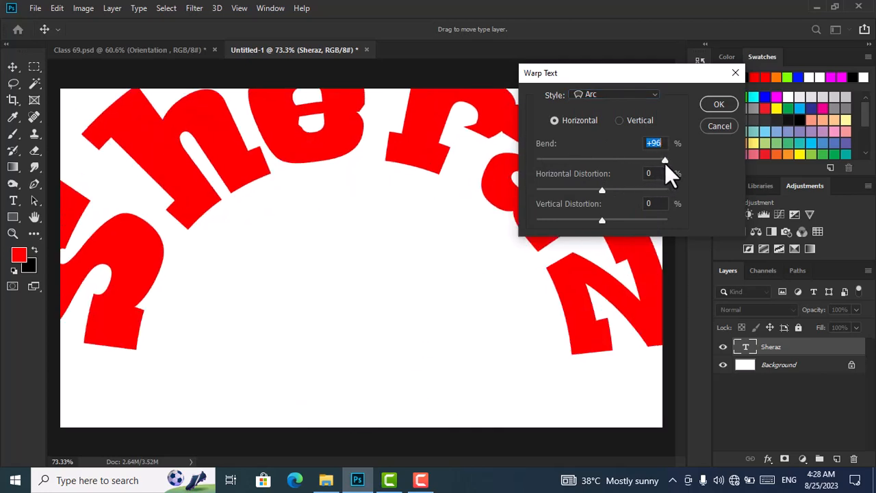
mouse_move(605, 190)
left_mouse_down()
mouse_move(617, 190)
mouse_move(586, 185)
mouse_move(607, 186)
left_mouse_up()
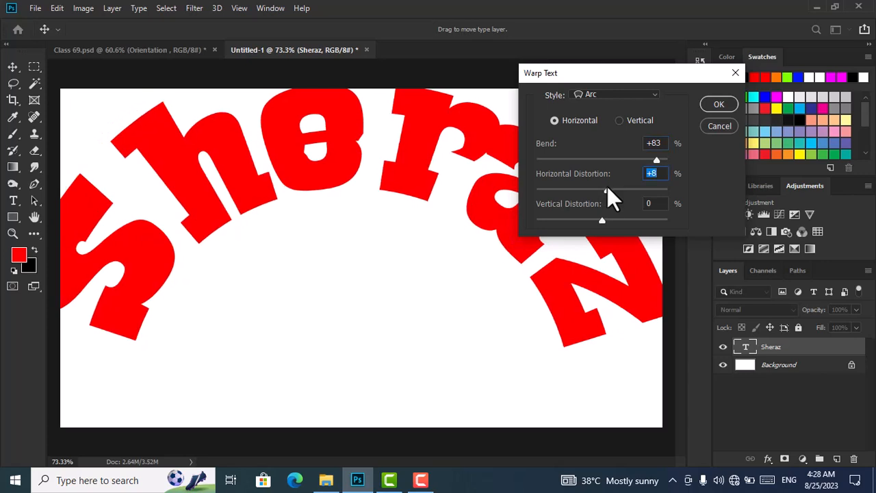
left_click(647, 96)
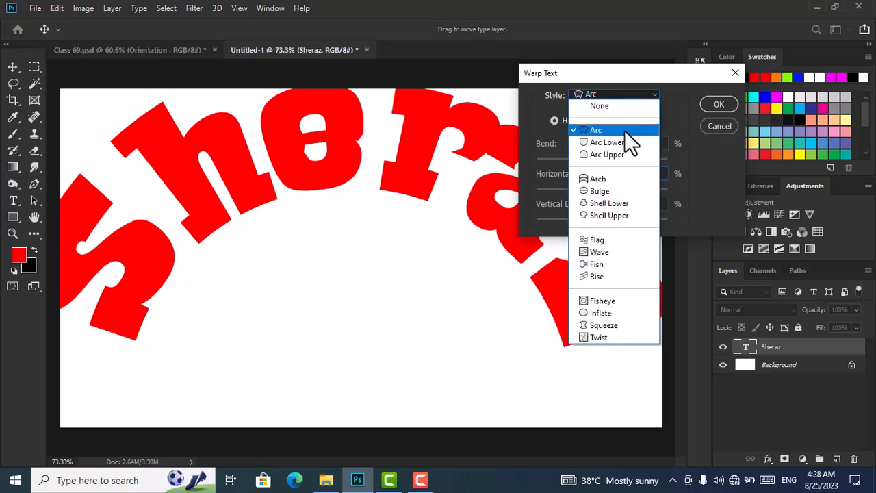
left_click(611, 203)
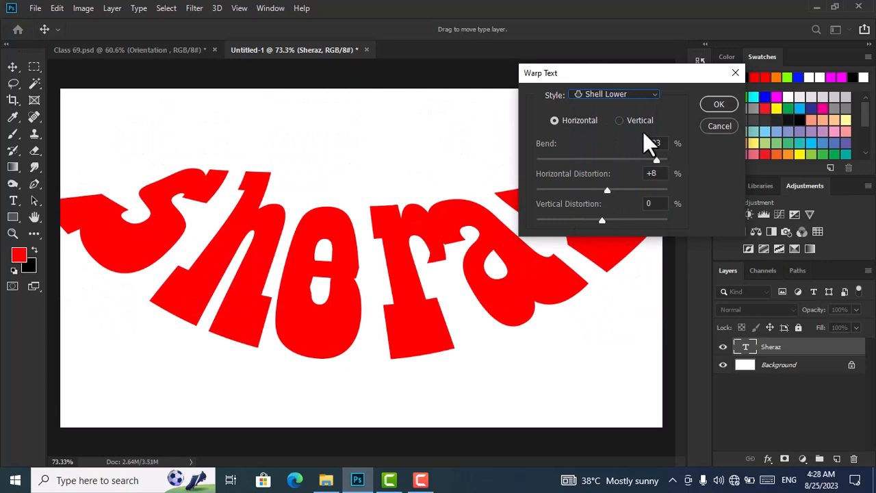
- Try the Rise, Inflate, Fisheye and Arc Upper warp styles on the text one after another
left_click(640, 95)
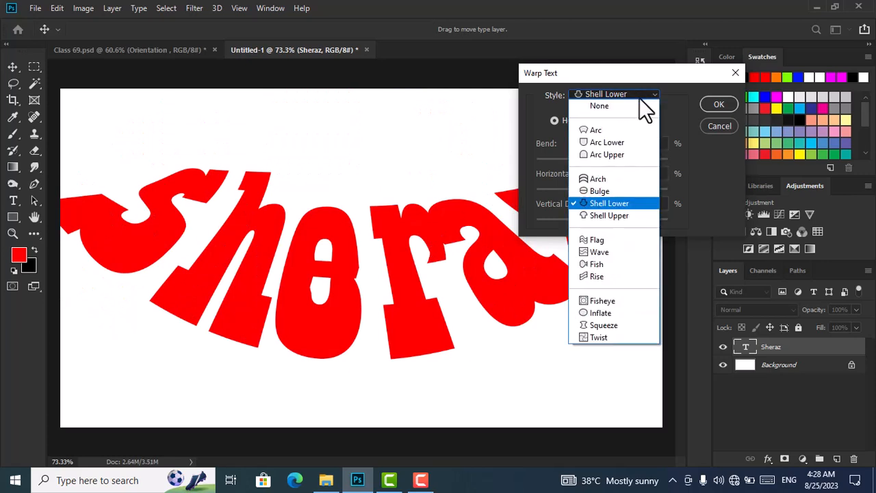
left_click(614, 280)
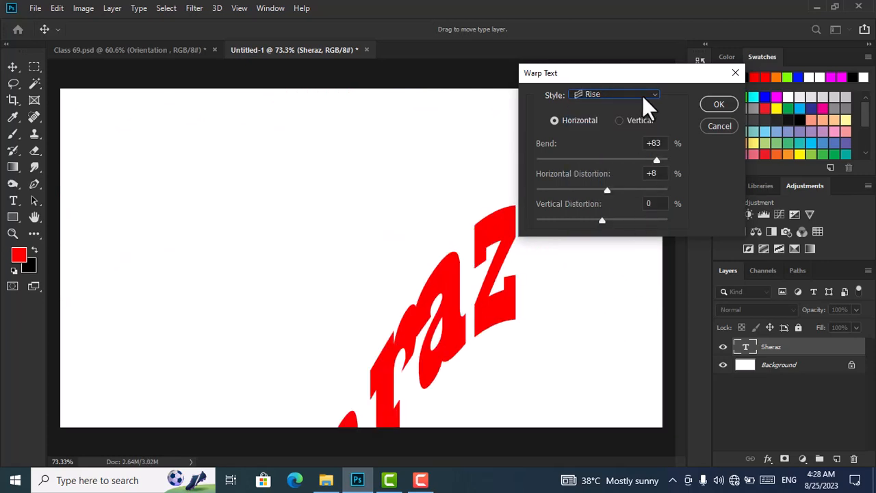
left_click(641, 95)
left_click(619, 311)
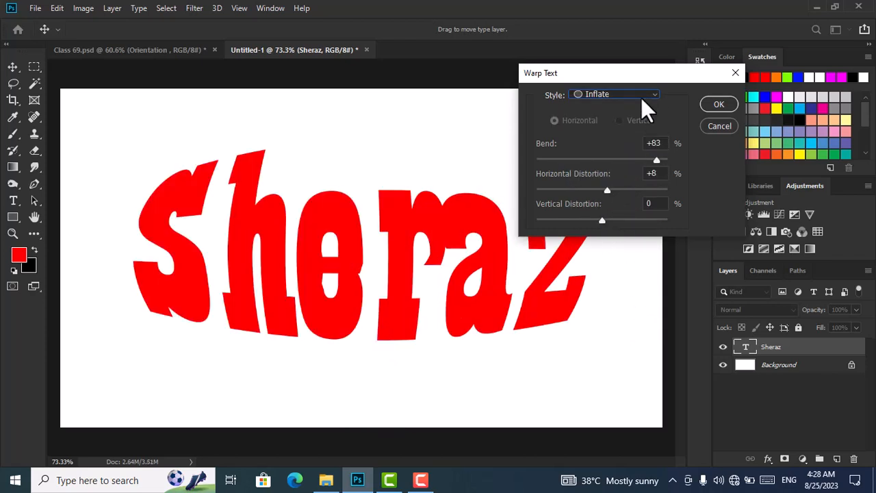
left_click(640, 97)
left_click(609, 301)
left_click(643, 99)
left_click(615, 148)
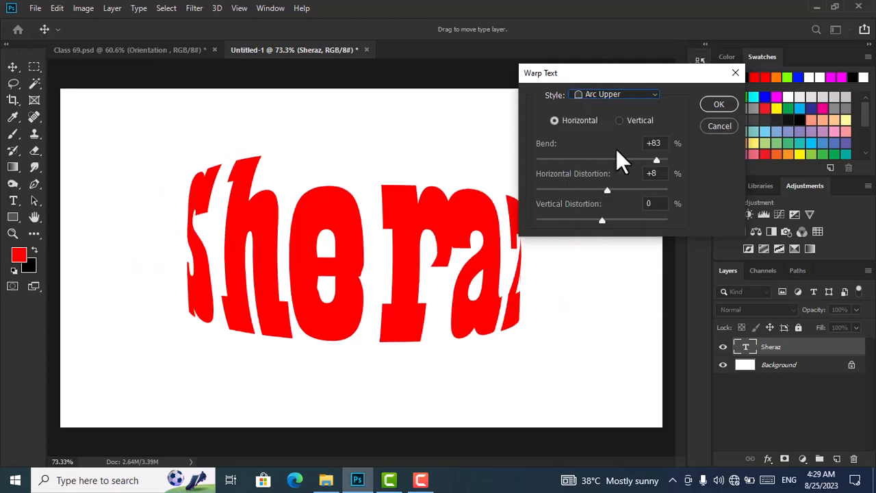
- Warp the text with the Arc style at +69% bend, apply it and move the lettering slightly lower on the canvas
left_click(626, 99)
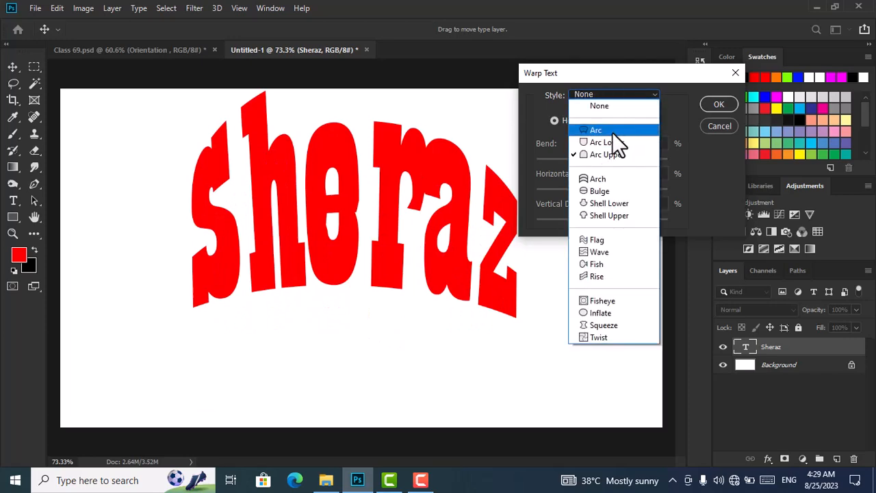
left_click(612, 132)
left_click_drag(648, 162, 646, 161)
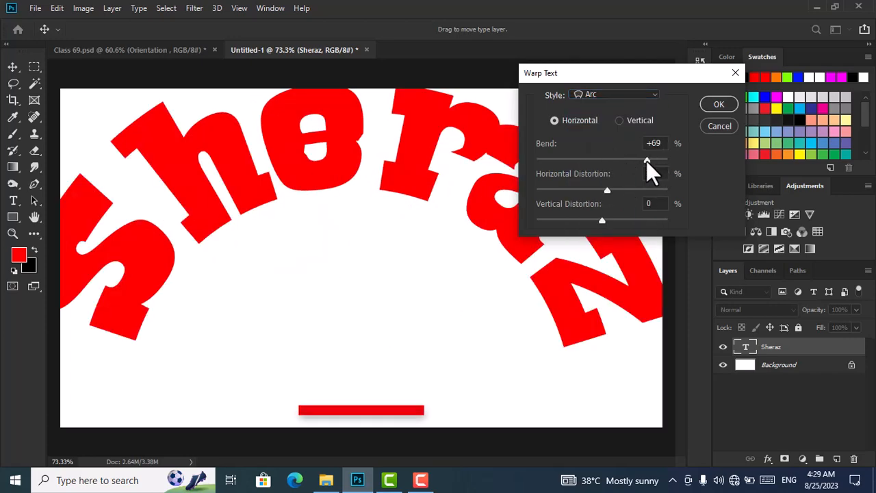
left_click(714, 104)
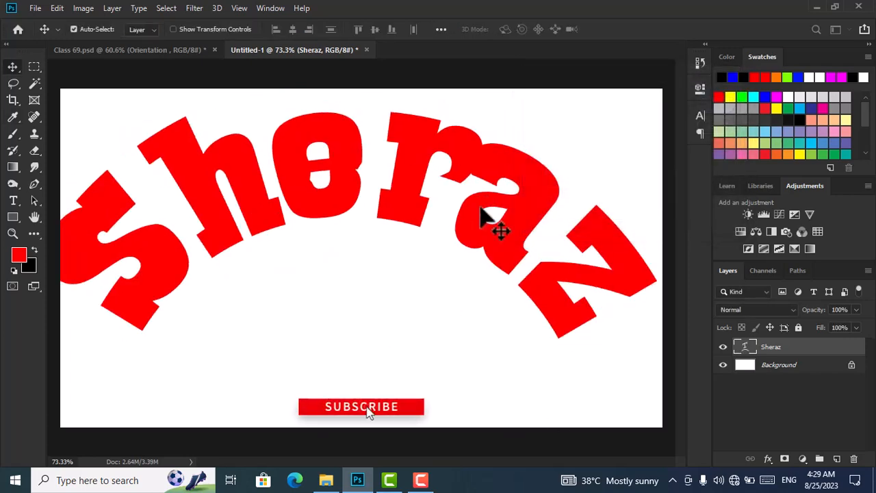
scroll(485, 219, "down", 3)
left_click_drag(465, 239, 474, 256)
- Open Match Font to view its options, close it without matching and return to the Move tool
left_click(140, 8)
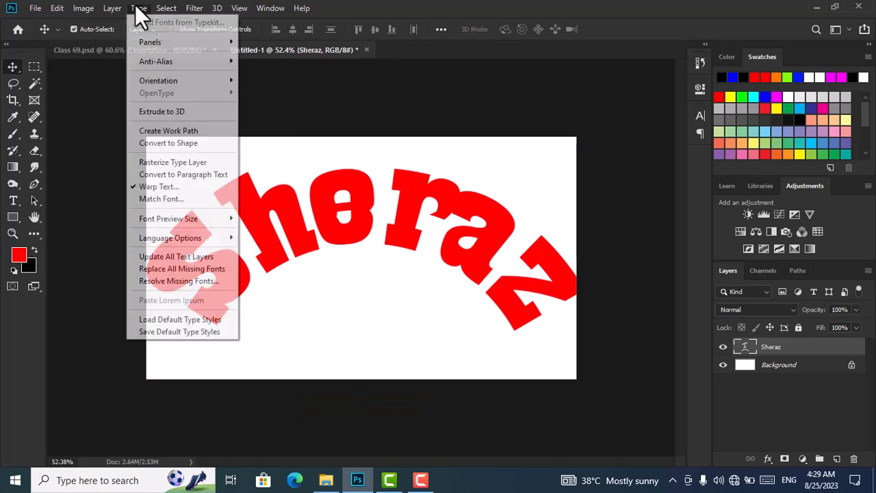
left_click(182, 199)
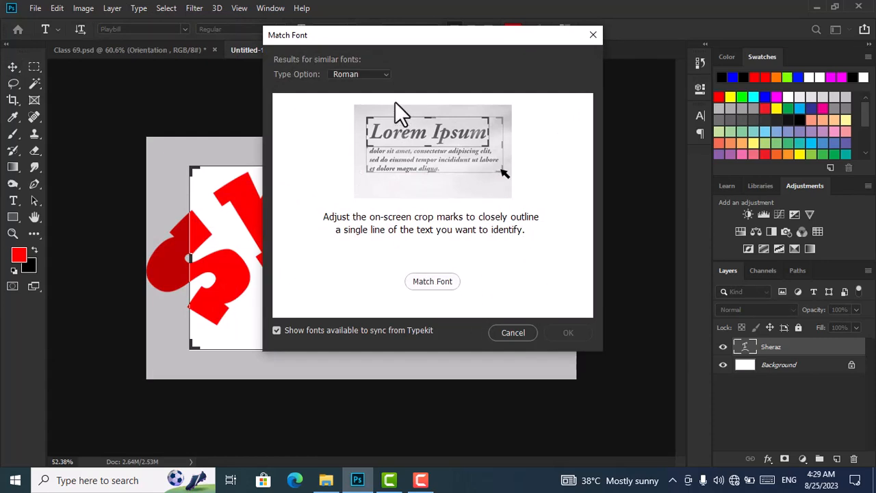
left_click(592, 35)
key("v")
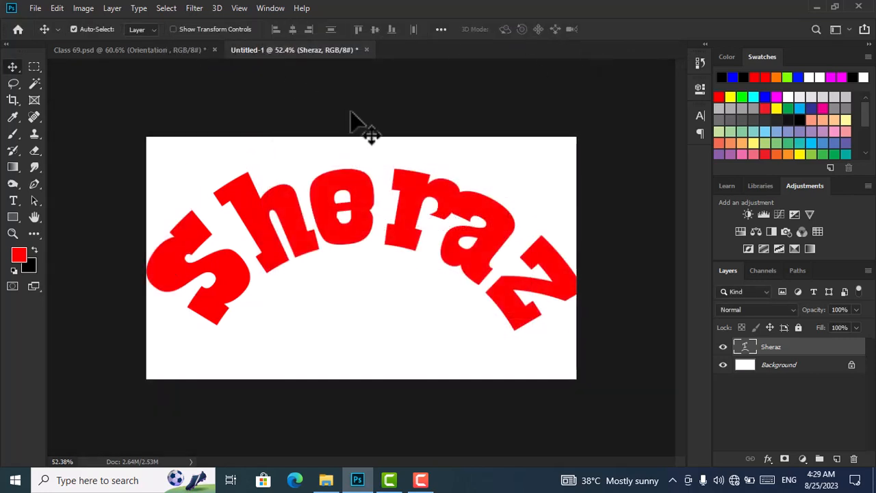